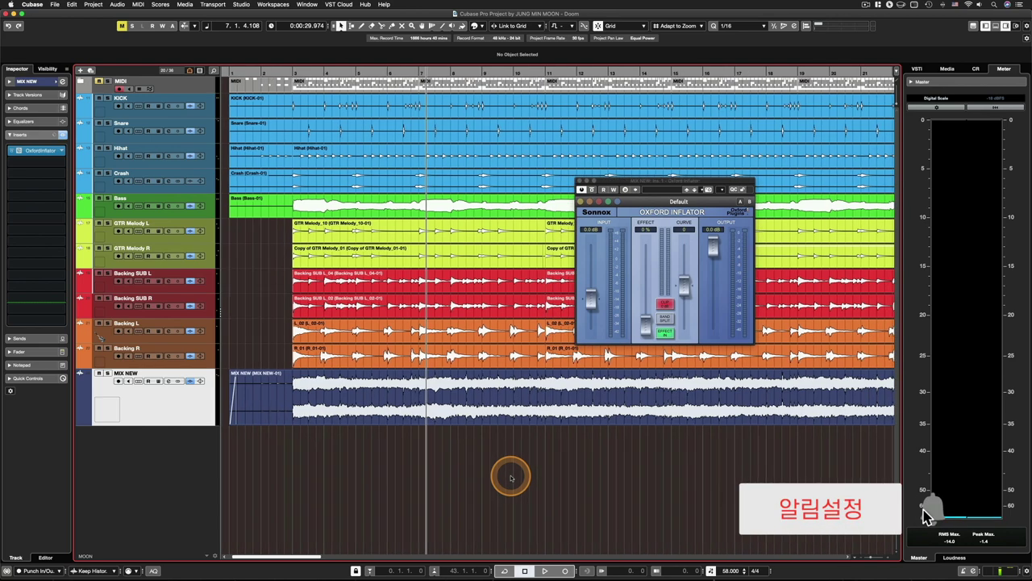
# Select the MIX NEW track and position its Oxford Inflator window over the middle of the arrangement.
pyautogui.moveTo(641, 211); pyautogui.dragTo(575, 214)
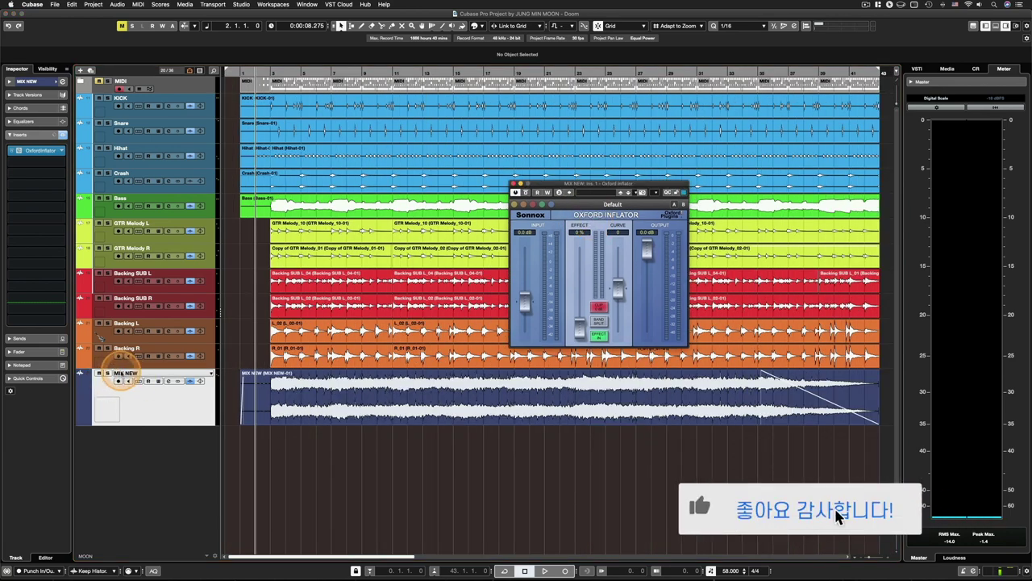
pyautogui.click(128, 376)
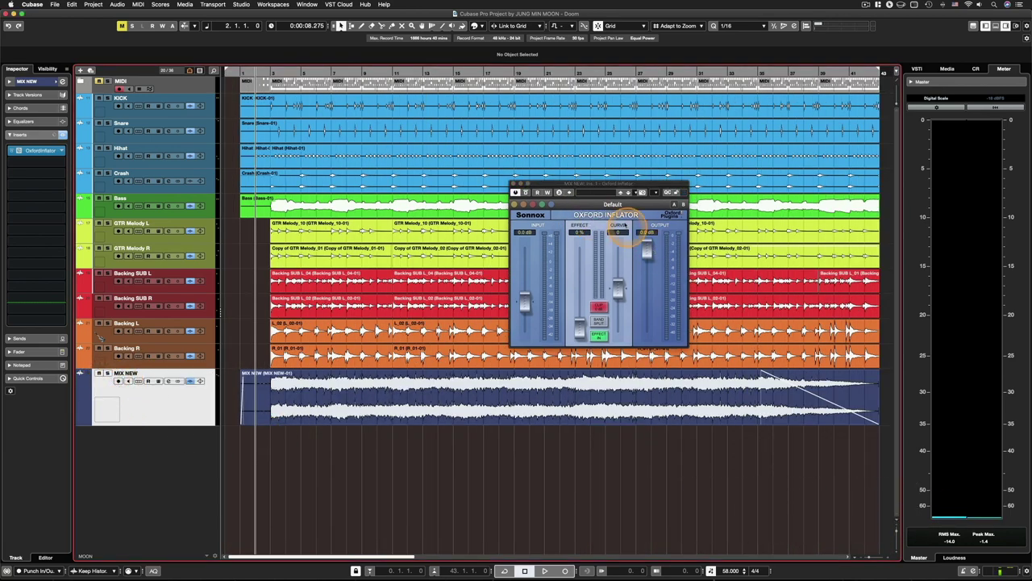
pyautogui.moveTo(583, 183); pyautogui.dragTo(573, 186)
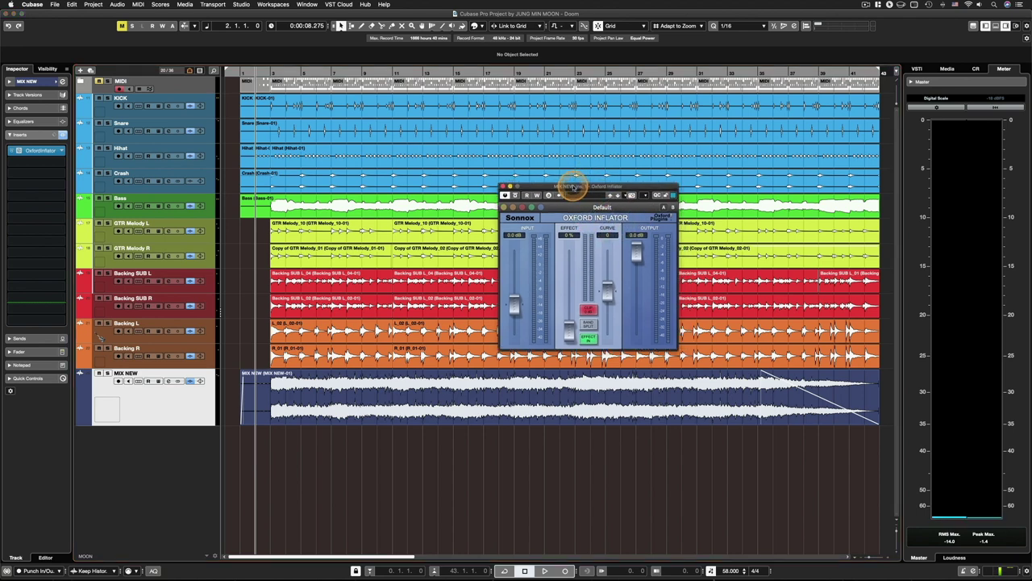
pyautogui.click(598, 218)
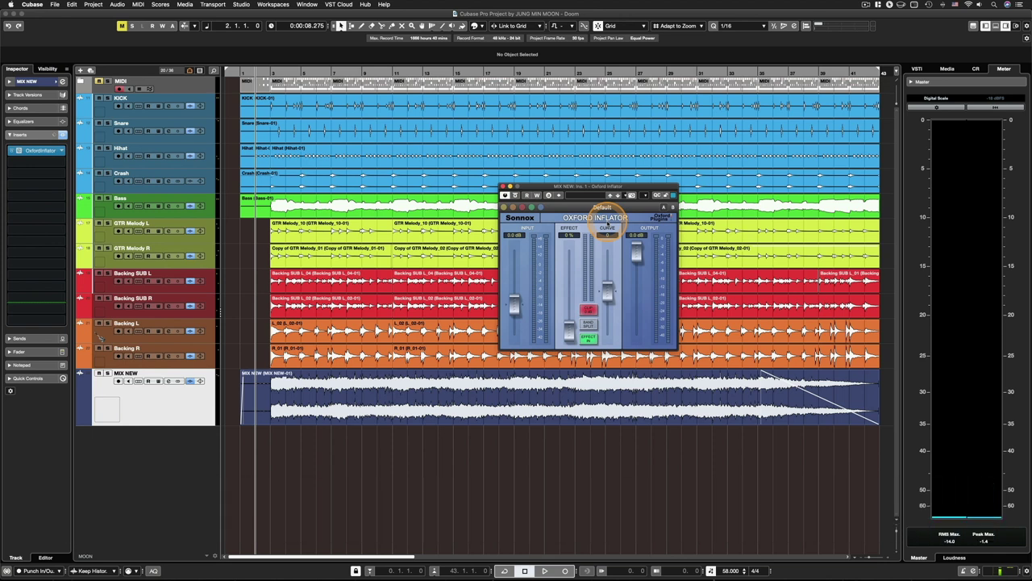
pyautogui.click(253, 379)
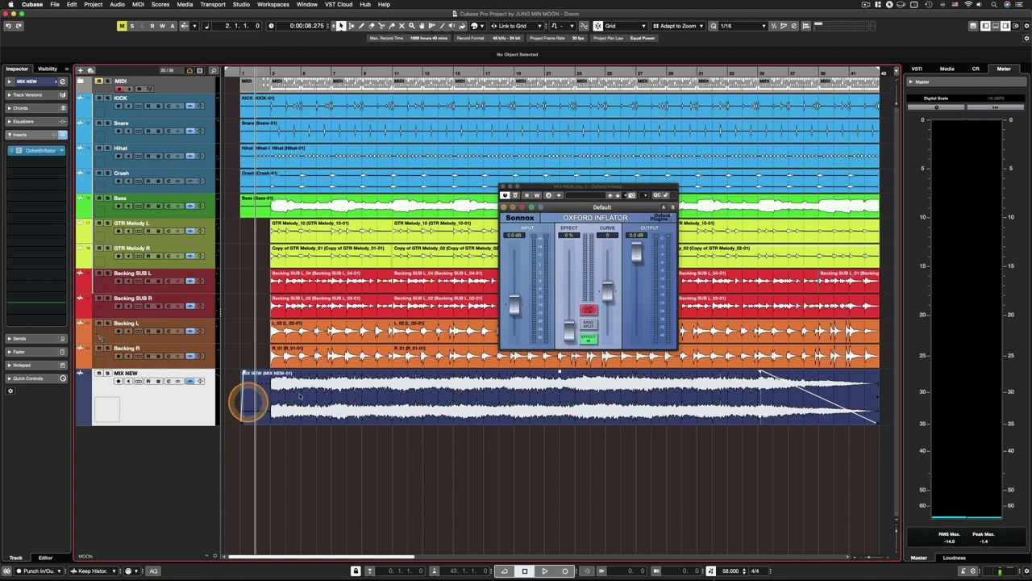
pyautogui.moveTo(595, 186); pyautogui.dragTo(576, 187)
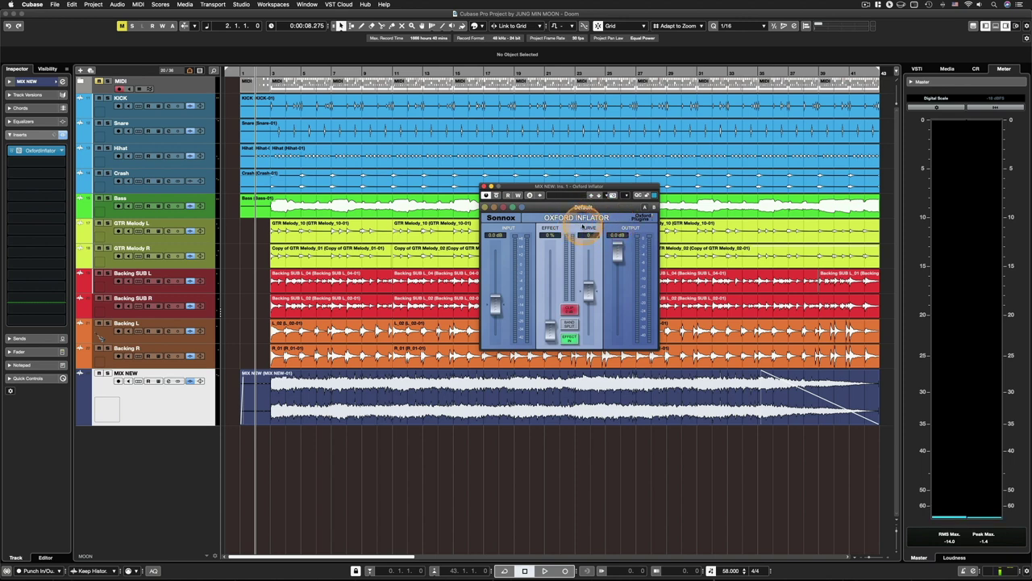
pyautogui.moveTo(576, 186); pyautogui.dragTo(602, 197)
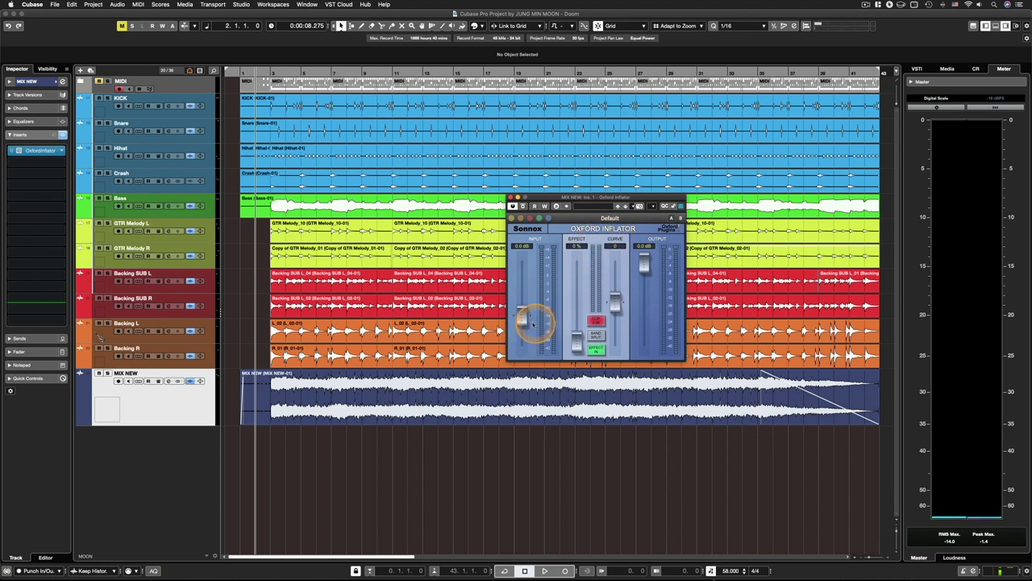
pyautogui.moveTo(525, 321)
pyautogui.moveTo(588, 199); pyautogui.dragTo(492, 190)
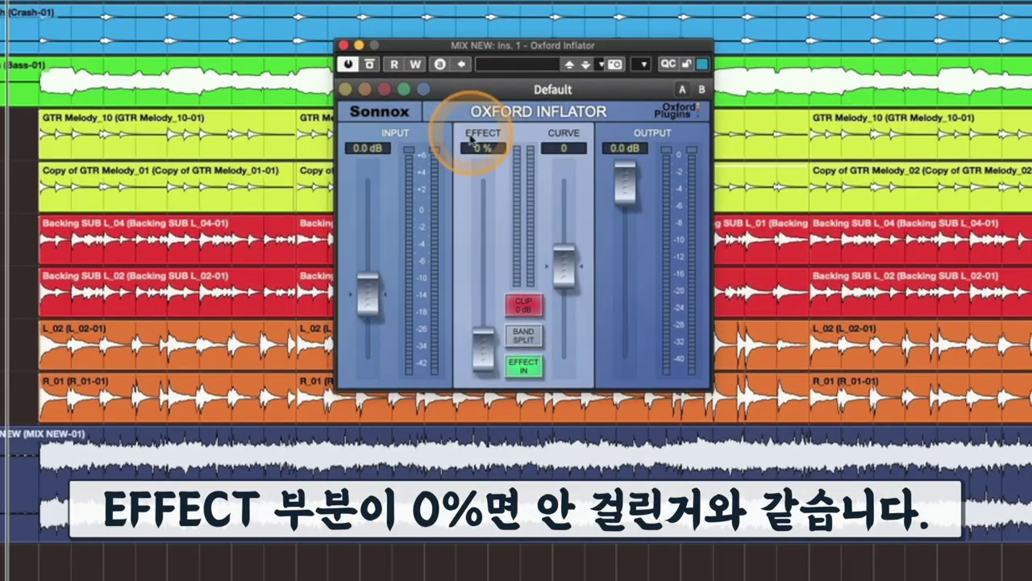
pyautogui.moveTo(485, 348)
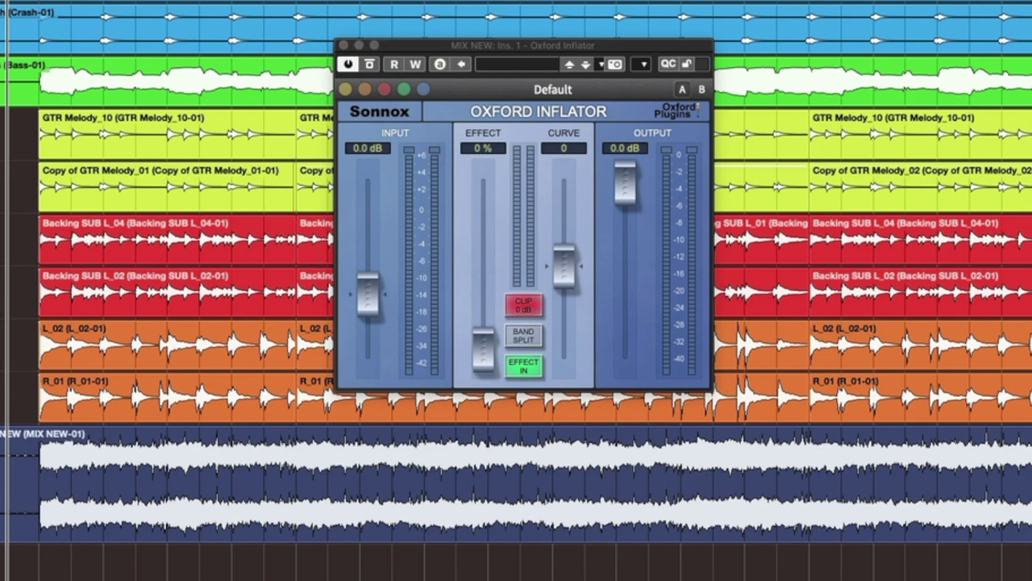
# Play the MIX NEW track with the Inflator's Effect at 0% to hear the unprocessed mix.
pyautogui.click(72, 386)
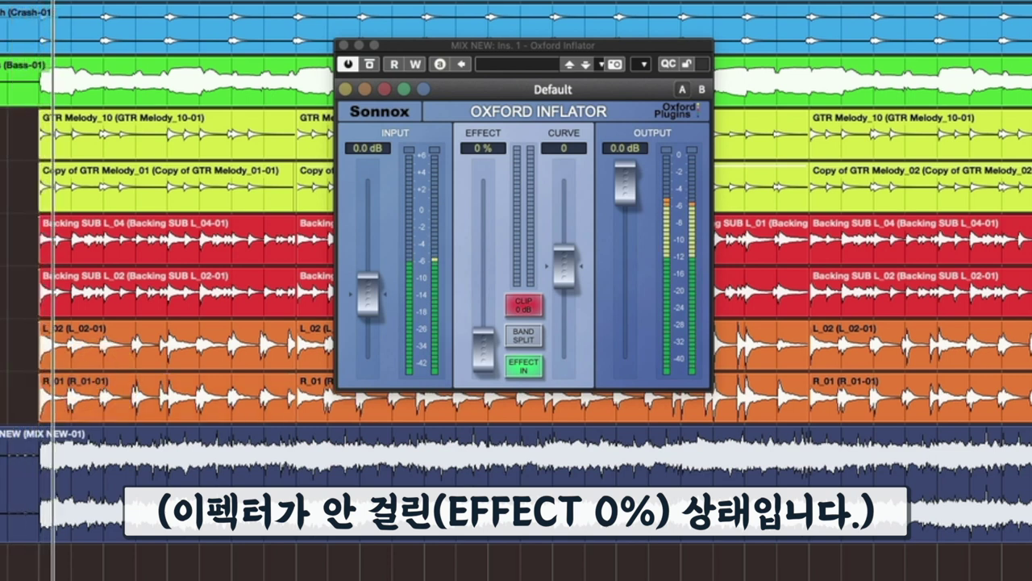
pyautogui.click(393, 548)
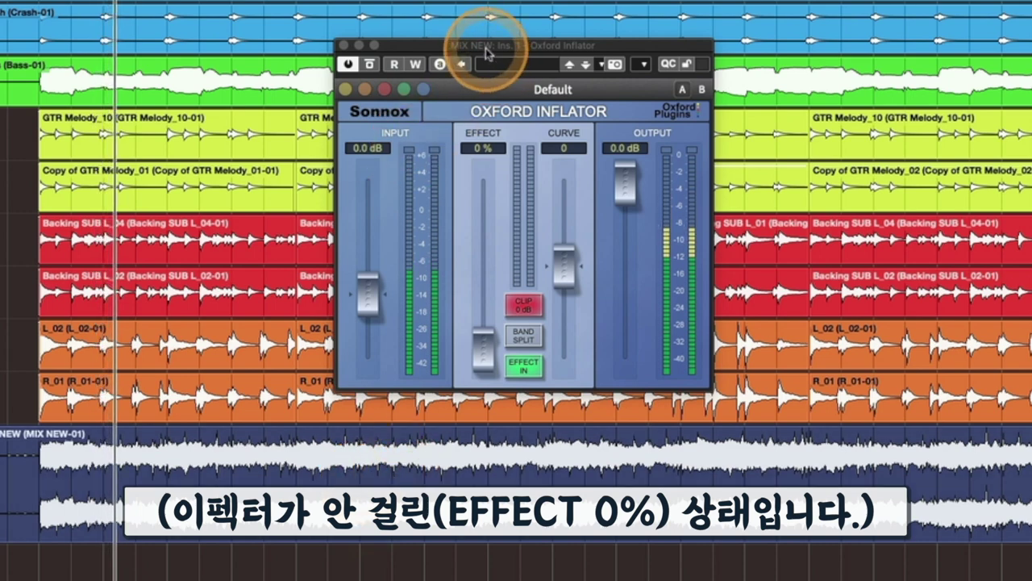
pyautogui.click(132, 487)
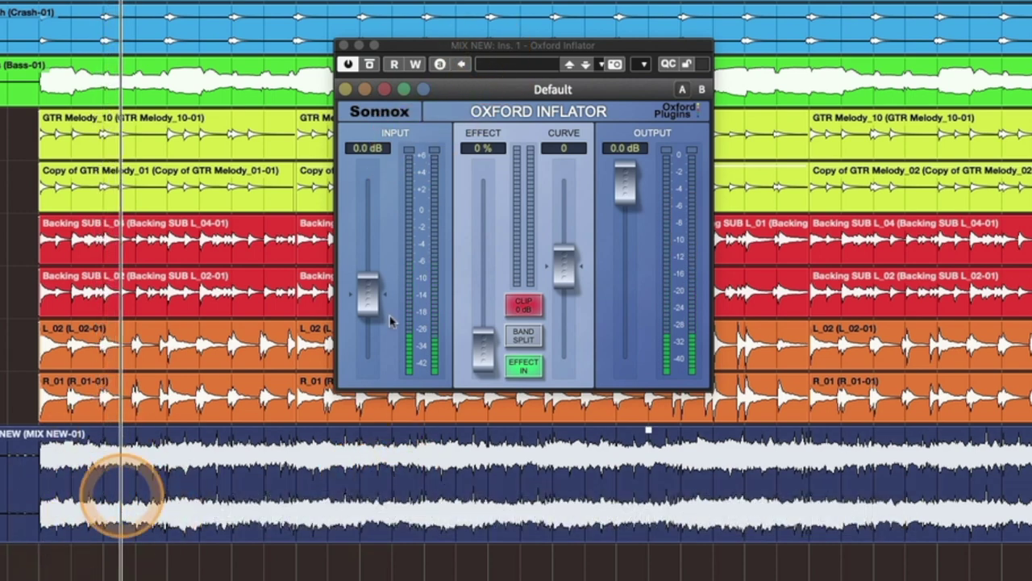
pyautogui.click(478, 347)
pyautogui.click(471, 139)
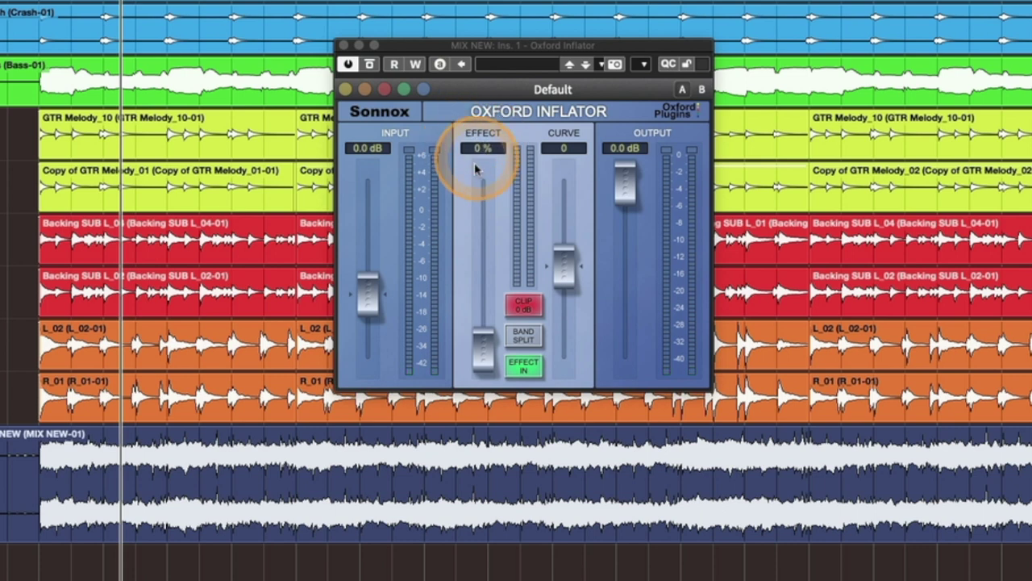
pyautogui.click(488, 347)
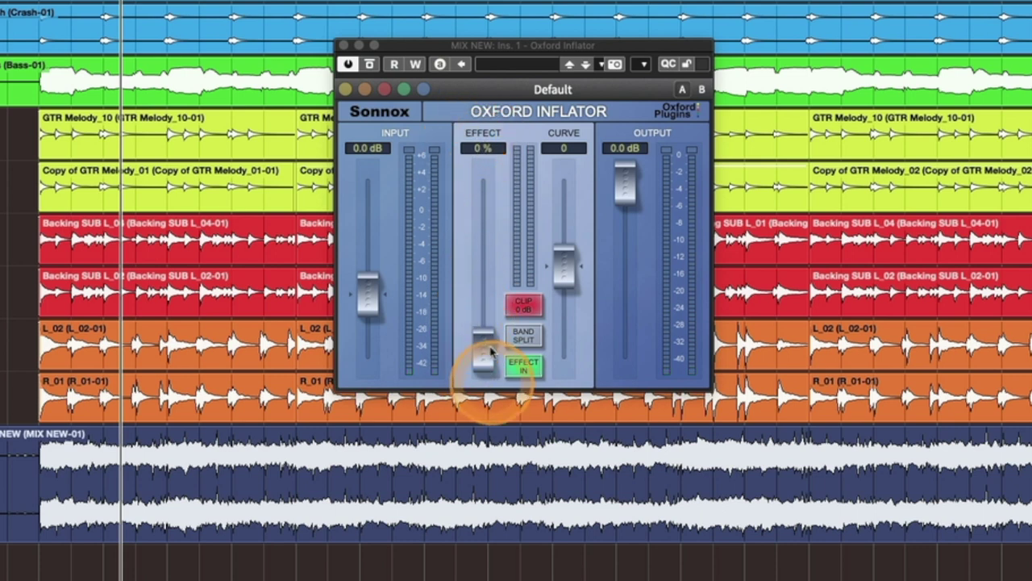
pyautogui.click(347, 64)
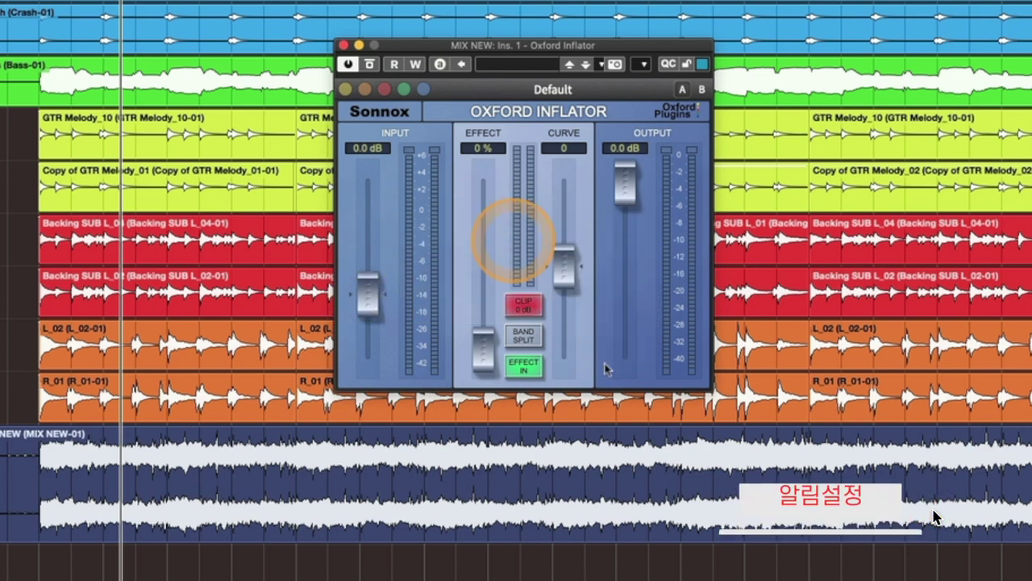
pyautogui.click(738, 317)
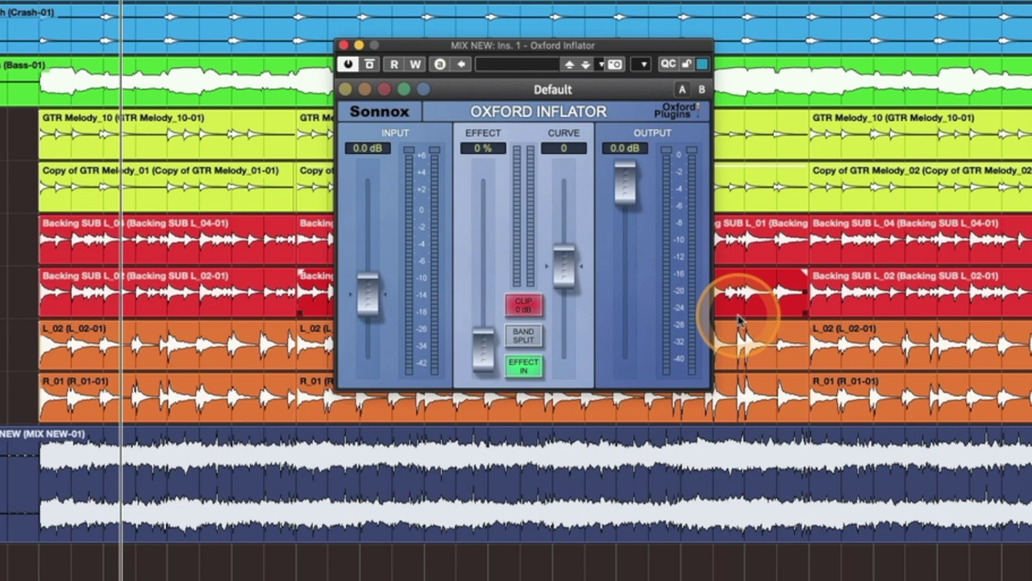
pyautogui.click(738, 324)
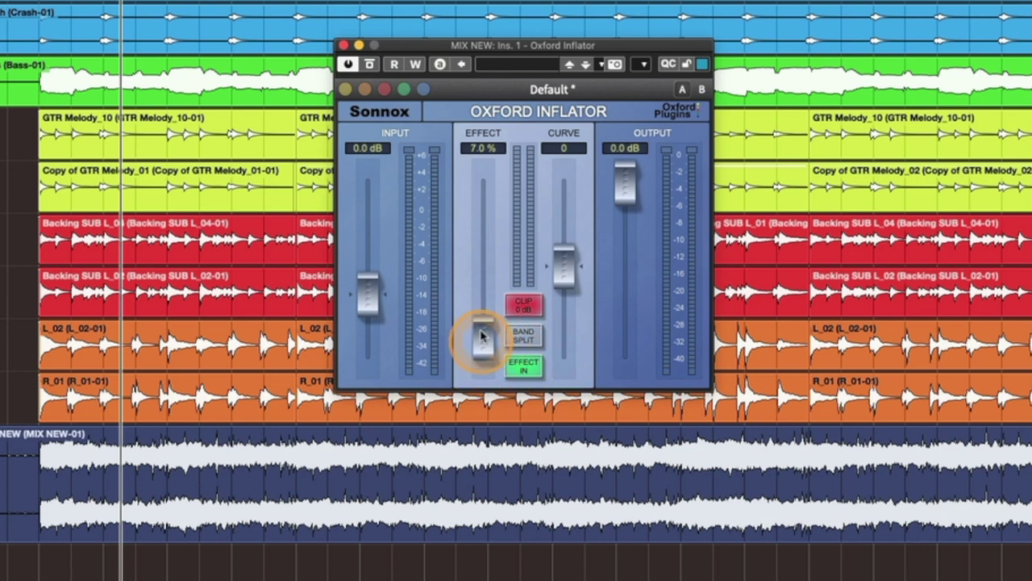
# Raise the Inflator's Effect to 100% and compare the playing mix with the plug-in bypassed and active.
pyautogui.moveTo(483, 337); pyautogui.dragTo(492, 150)
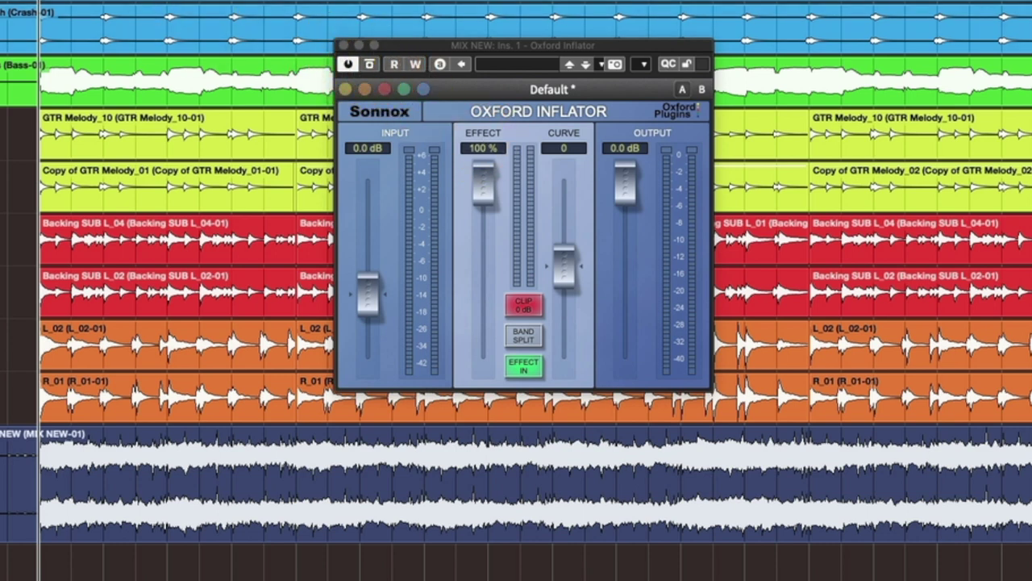
pyautogui.click(370, 64)
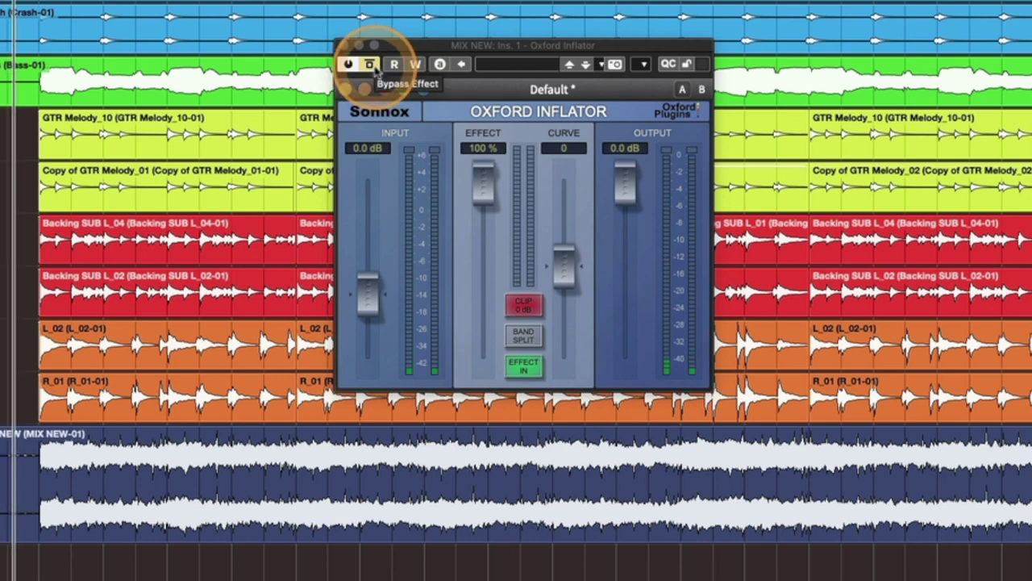
pyautogui.moveTo(552, 176)
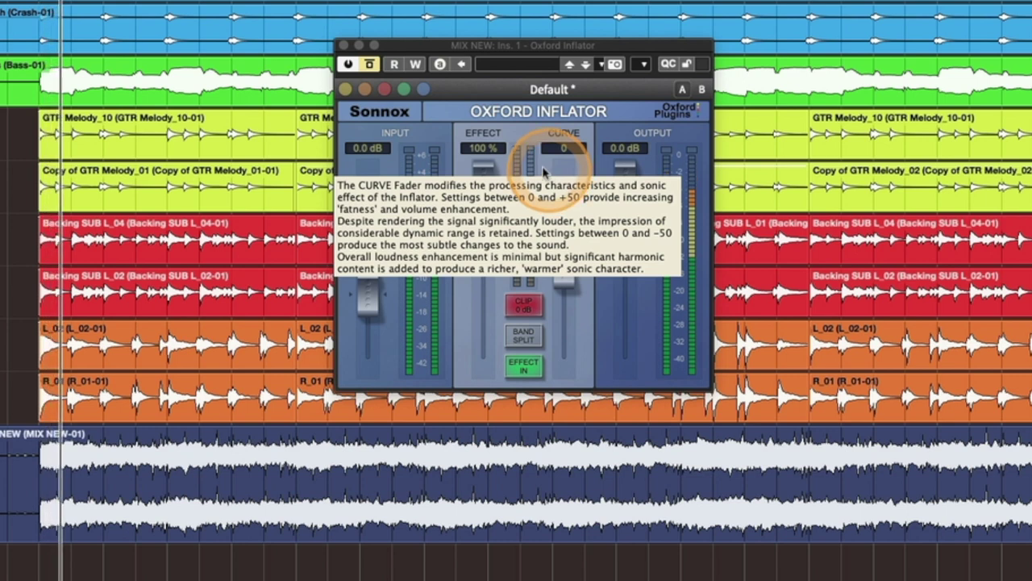
pyautogui.click(370, 66)
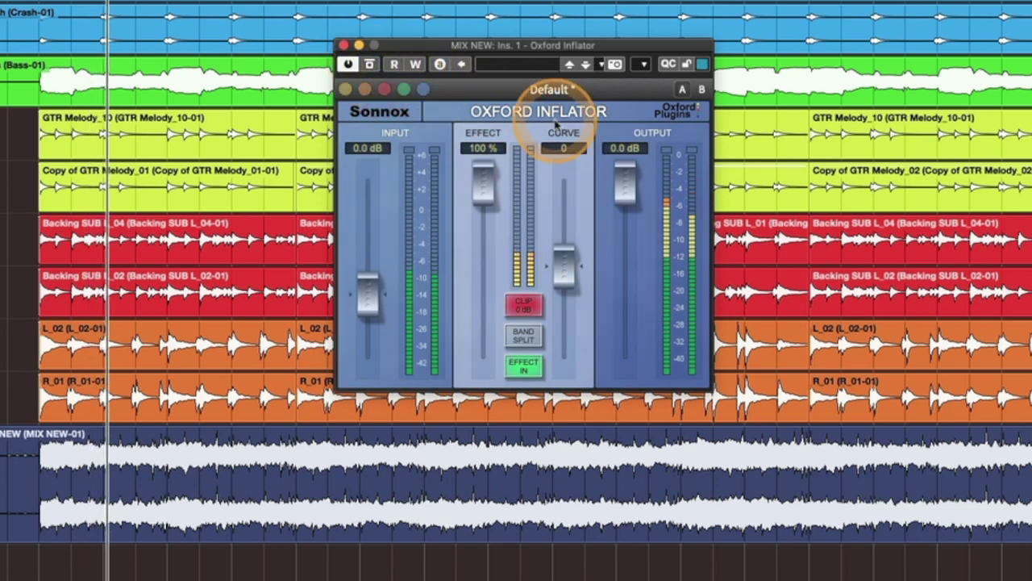
# Try the Effect fader during playback and leave the amount at 100%.
pyautogui.click(483, 186)
pyautogui.moveTo(482, 186)
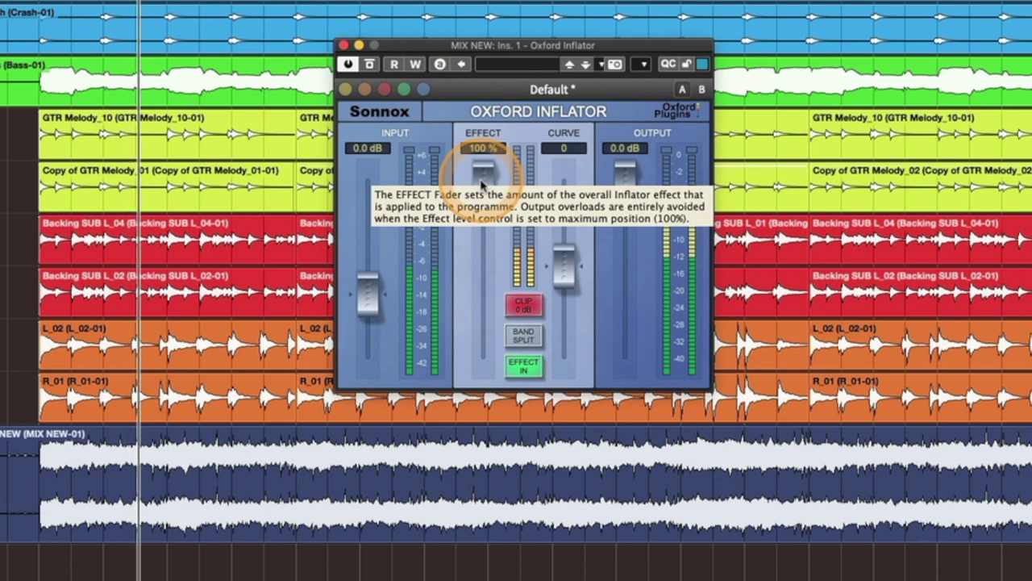
pyautogui.moveTo(483, 186); pyautogui.dragTo(484, 143)
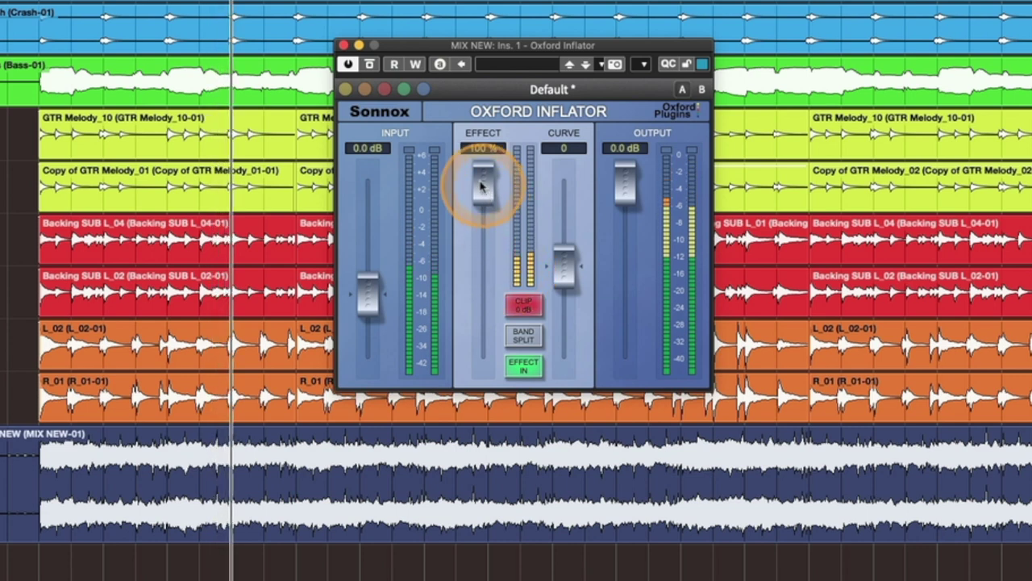
pyautogui.moveTo(481, 189); pyautogui.dragTo(481, 164)
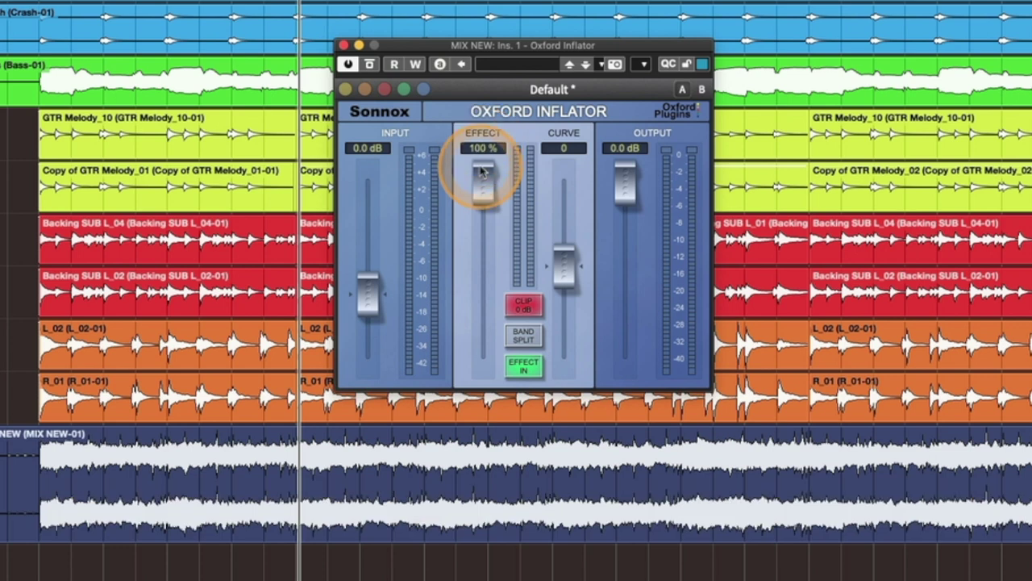
pyautogui.moveTo(483, 170)
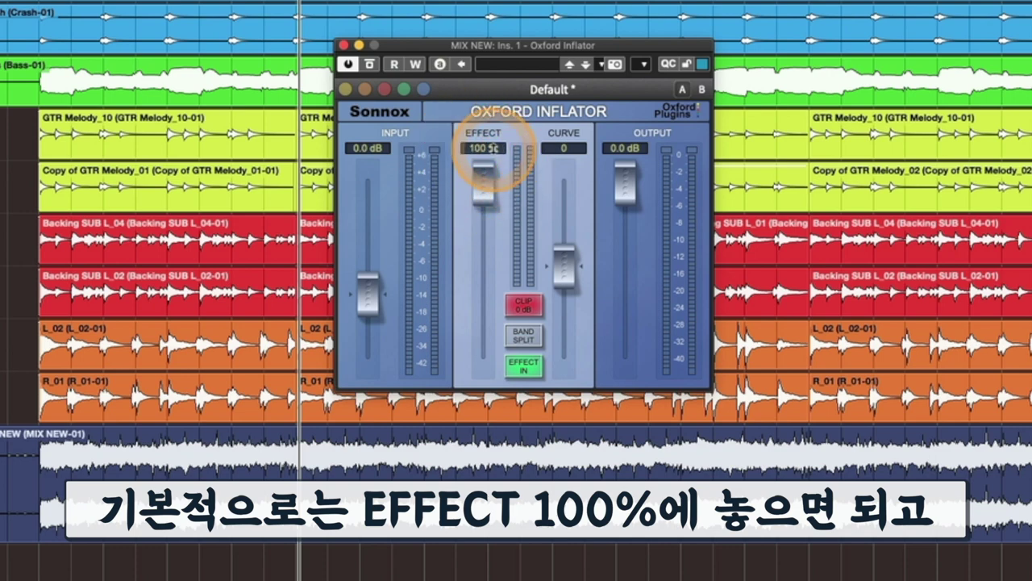
pyautogui.moveTo(482, 198)
pyautogui.mouseDown()
pyautogui.moveTo(479, 272)
pyautogui.moveTo(486, 180)
pyautogui.moveTo(484, 274)
pyautogui.moveTo(483, 182)
pyautogui.mouseUp()
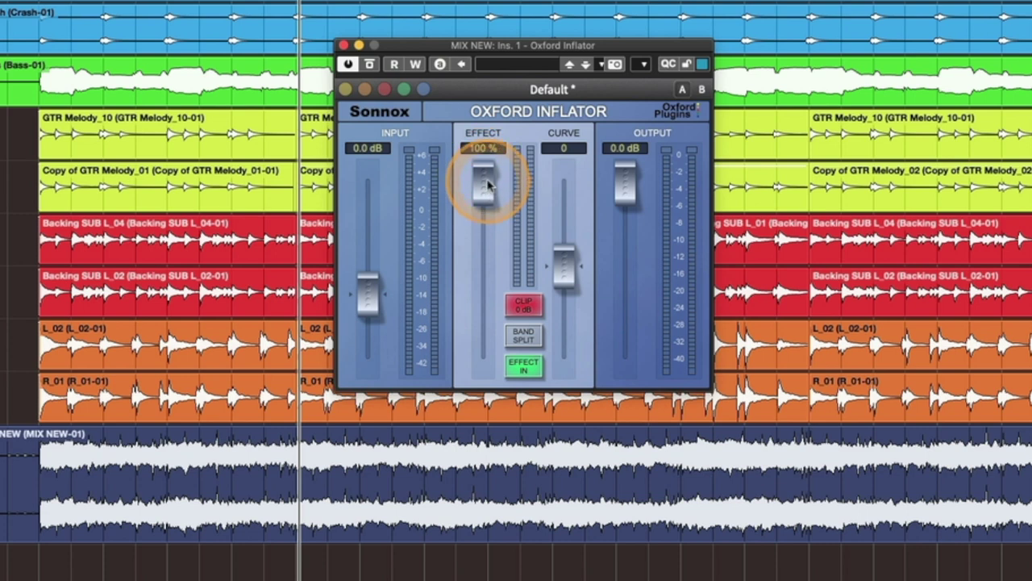
pyautogui.moveTo(485, 203); pyautogui.dragTo(399, 121)
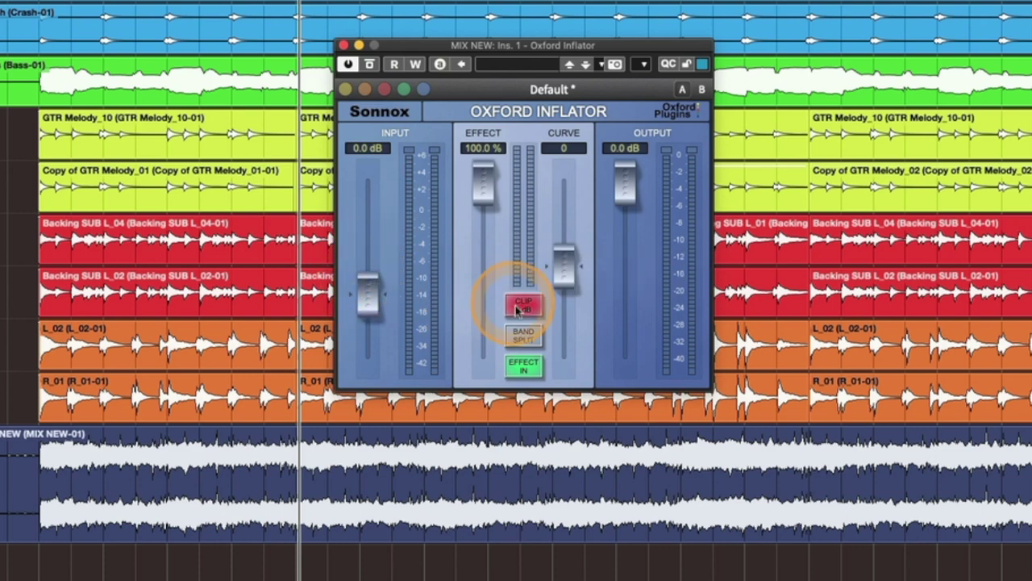
# Lower the Inflator's Input level to -2.94 dB and bring it back up to -0.12 dB.
pyautogui.moveTo(525, 313)
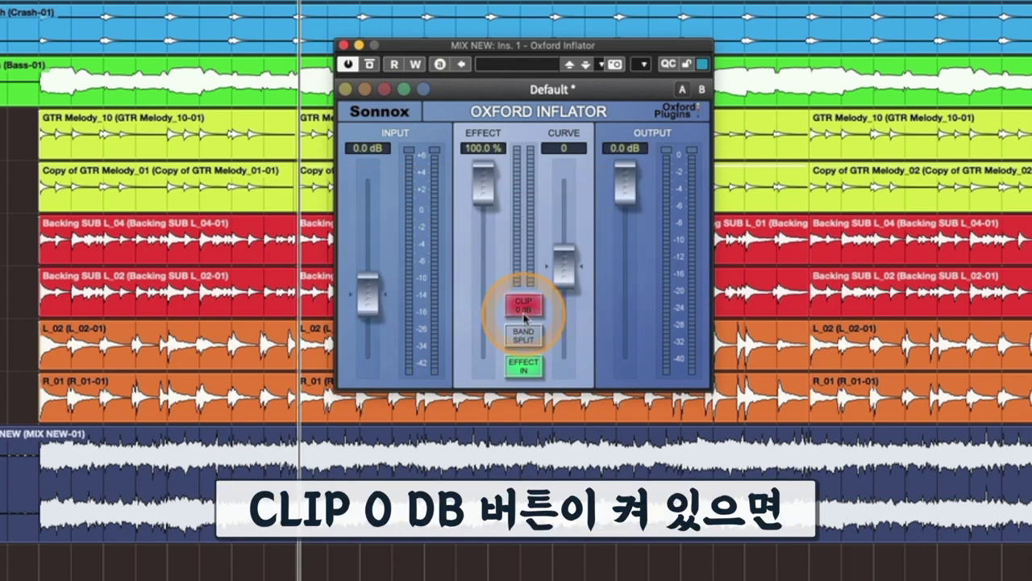
pyautogui.moveTo(367, 295); pyautogui.dragTo(368, 321)
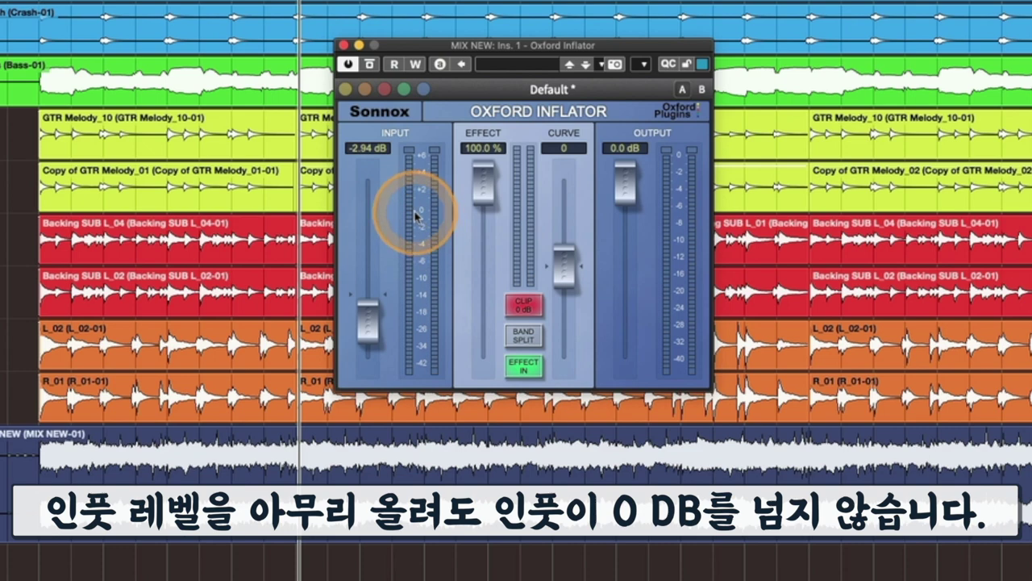
pyautogui.moveTo(371, 322); pyautogui.dragTo(368, 308)
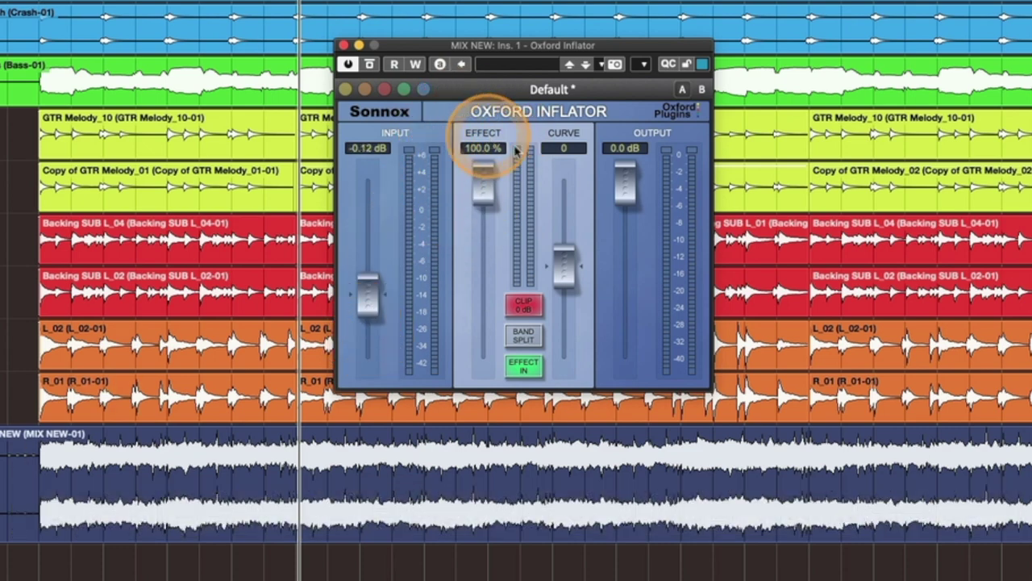
# Play the mix while raising the Input level to 7.84 dB, and bring it back down to 1.72 dB with CLIP 0 dB on.
pyautogui.press('space')
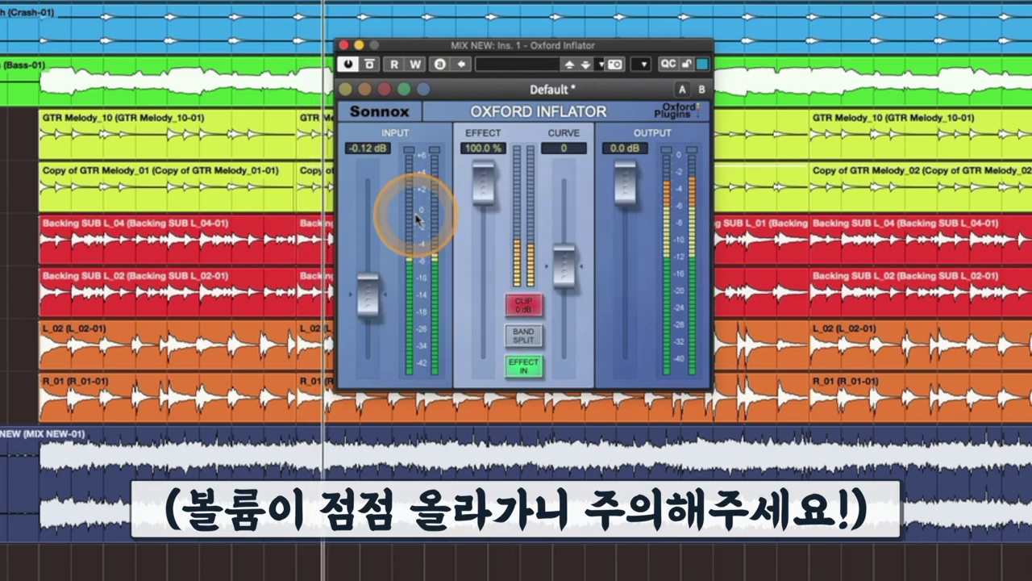
pyautogui.moveTo(376, 313); pyautogui.dragTo(372, 279)
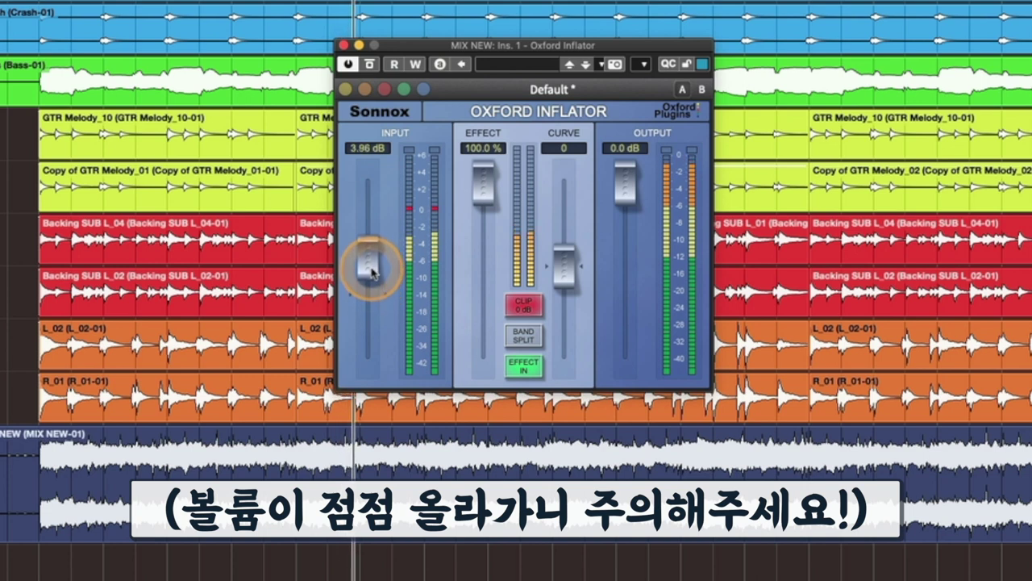
pyautogui.moveTo(372, 267); pyautogui.dragTo(367, 232)
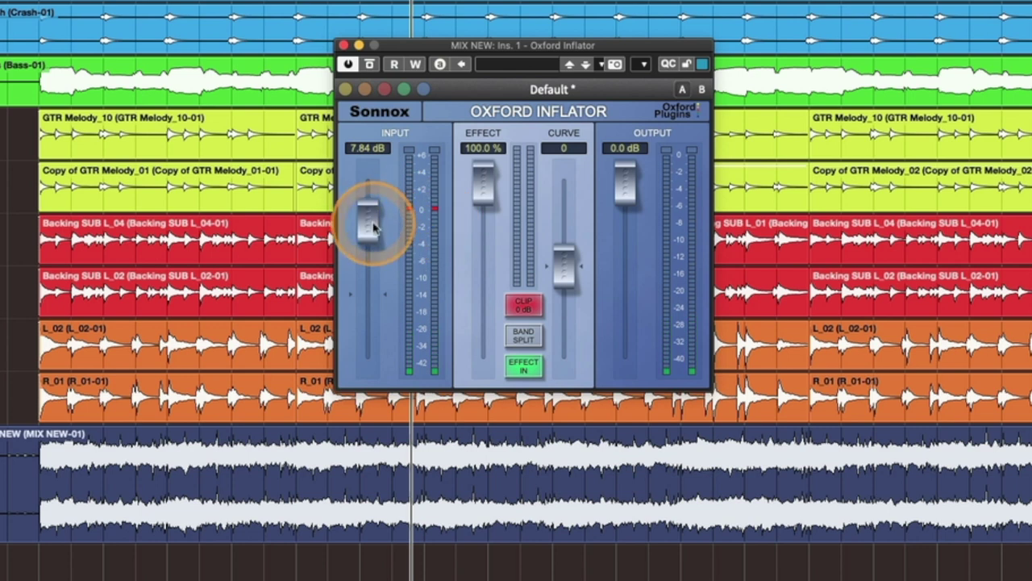
pyautogui.moveTo(376, 224)
pyautogui.mouseDown()
pyautogui.moveTo(376, 196)
pyautogui.moveTo(373, 228)
pyautogui.mouseUp()
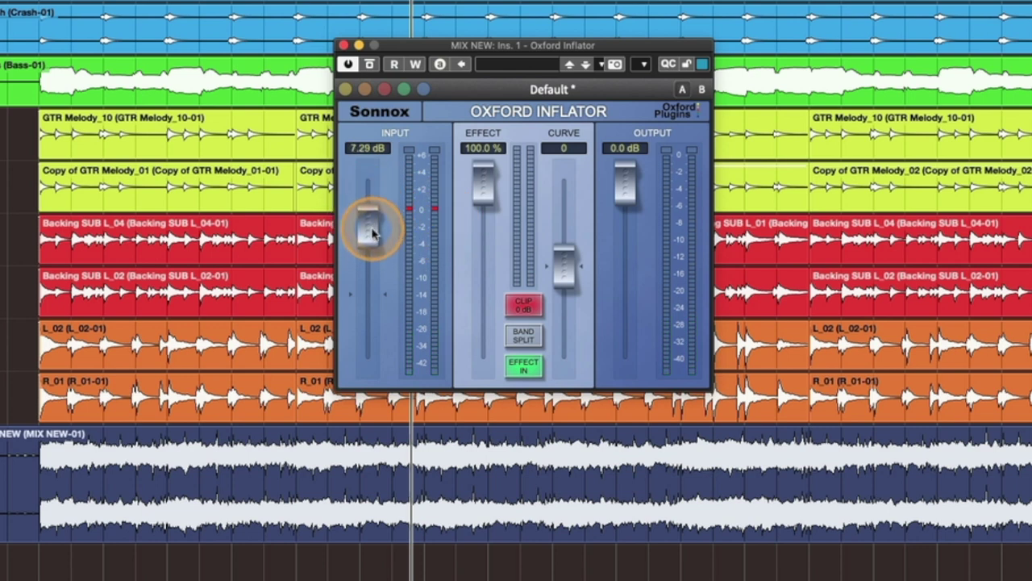
pyautogui.moveTo(374, 256); pyautogui.dragTo(373, 297)
pyautogui.click(516, 313)
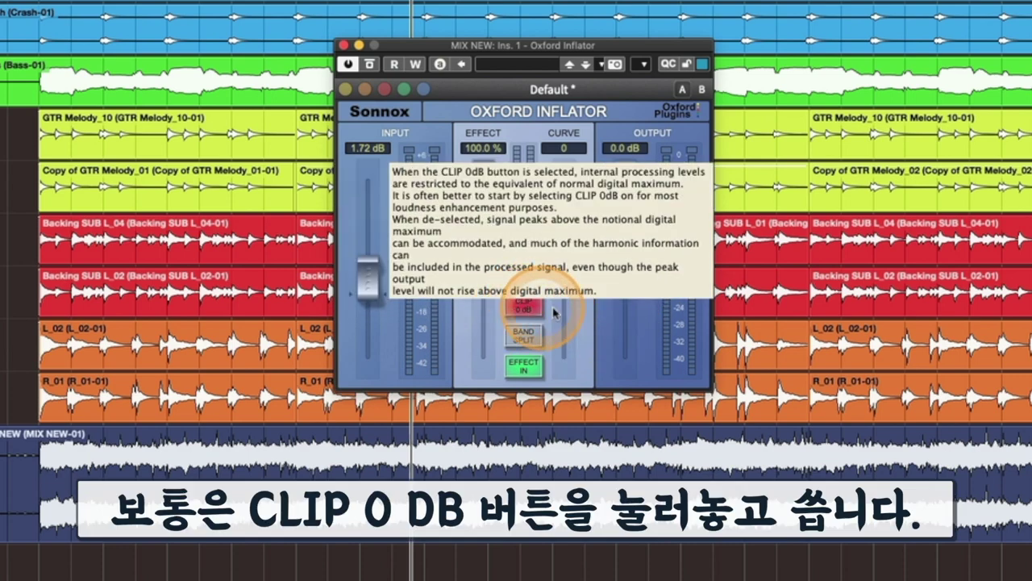
# Switch CLIP 0 dB off, lower the Input level to 0.17 dB, and toggle CLIP 0 dB on and back off.
pyautogui.click(521, 313)
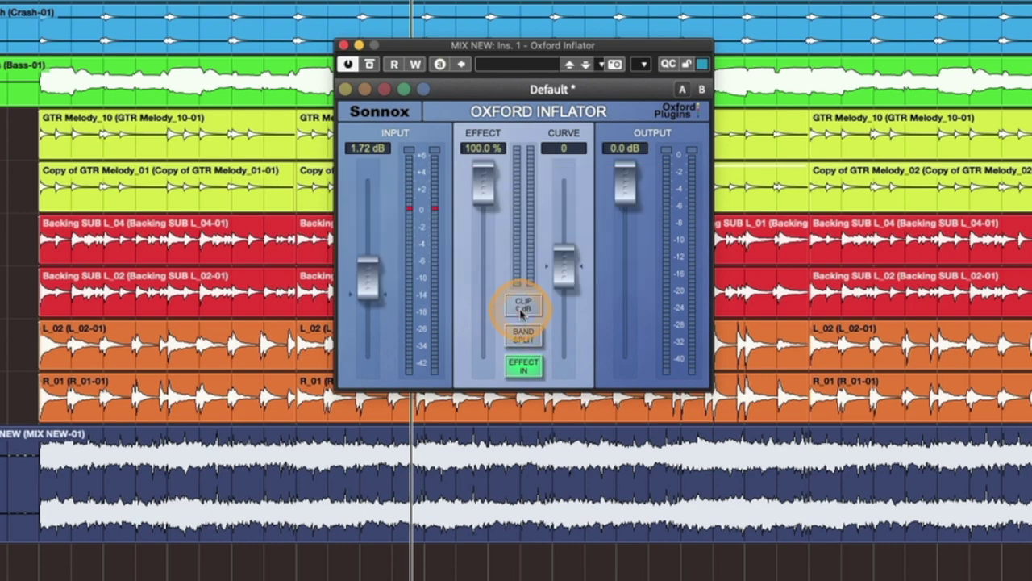
pyautogui.click(384, 292)
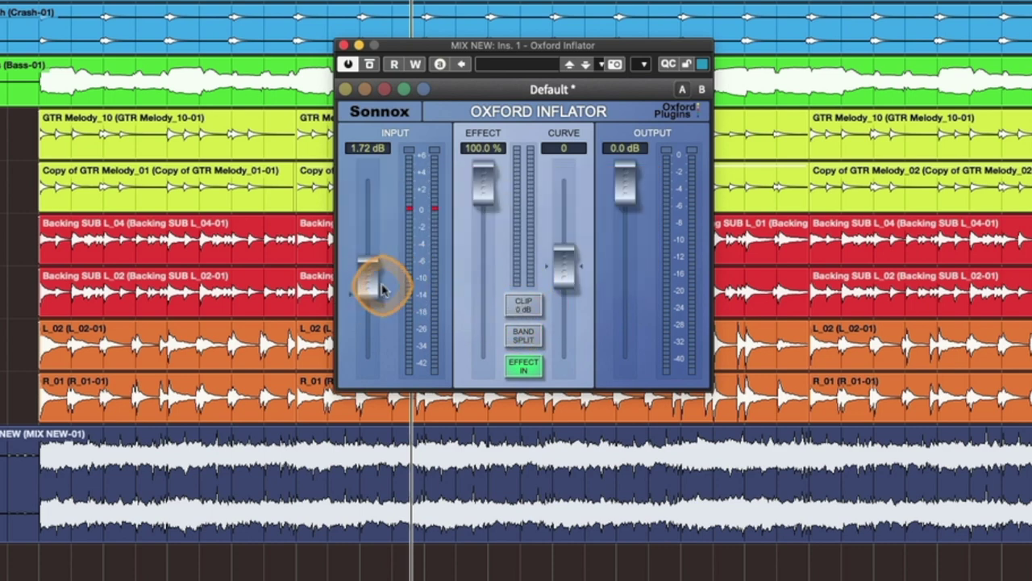
pyautogui.moveTo(379, 315)
pyautogui.mouseDown()
pyautogui.moveTo(362, 213)
pyautogui.moveTo(369, 305)
pyautogui.mouseUp()
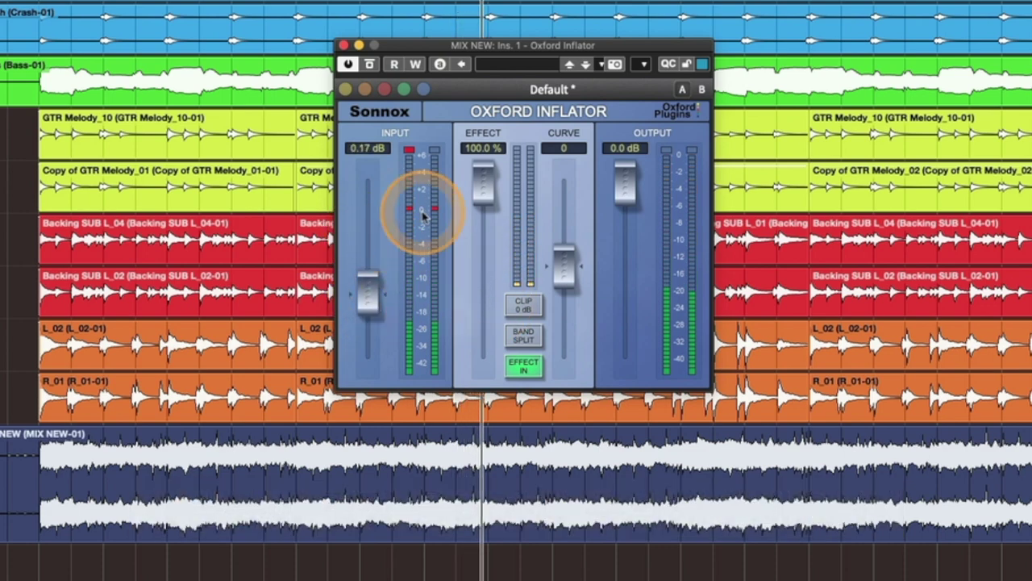
pyautogui.click(537, 316)
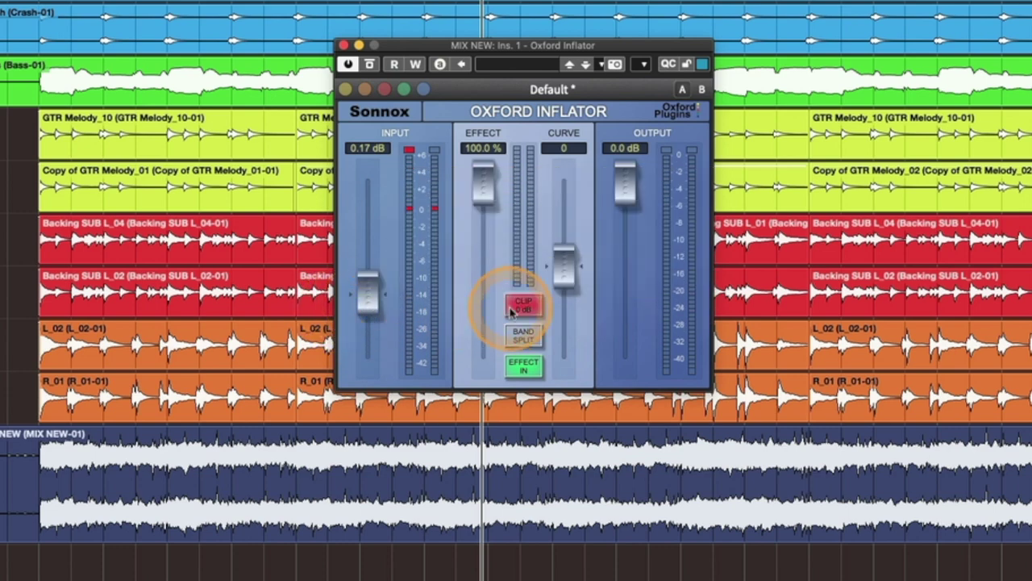
pyautogui.click(509, 310)
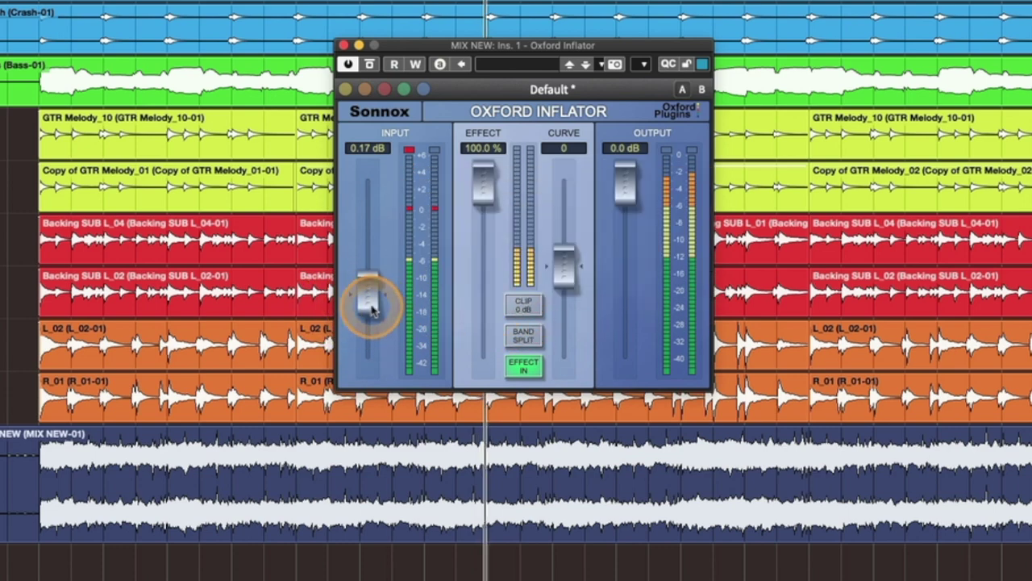
# With CLIP 0 dB off, raise the Input level to 4.08 dB during playback, try nearby levels, and bring it down to 2.14 dB.
pyautogui.moveTo(371, 313); pyautogui.dragTo(369, 283)
pyautogui.moveTo(369, 278); pyautogui.dragTo(364, 260)
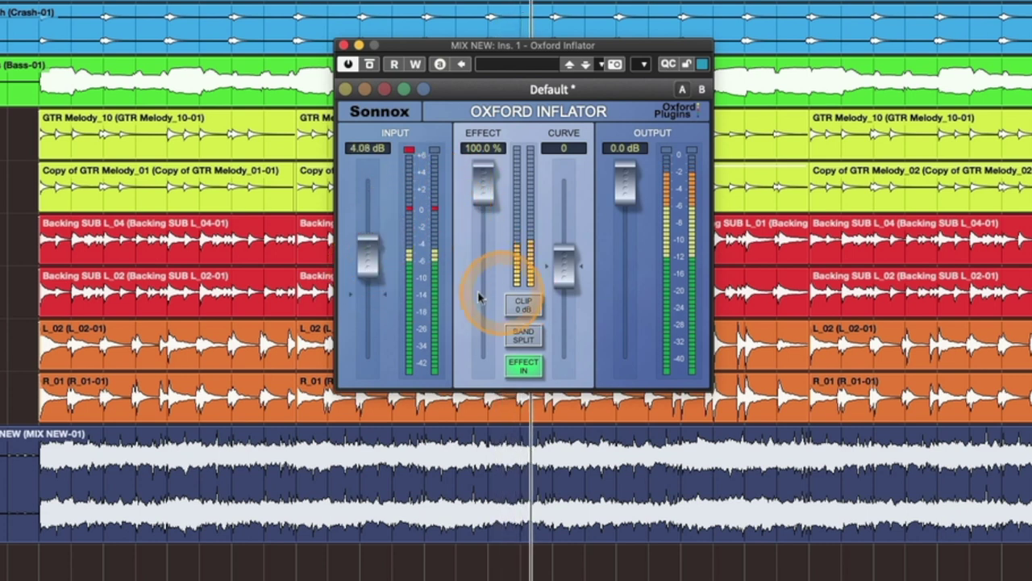
pyautogui.moveTo(369, 254); pyautogui.dragTo(371, 265)
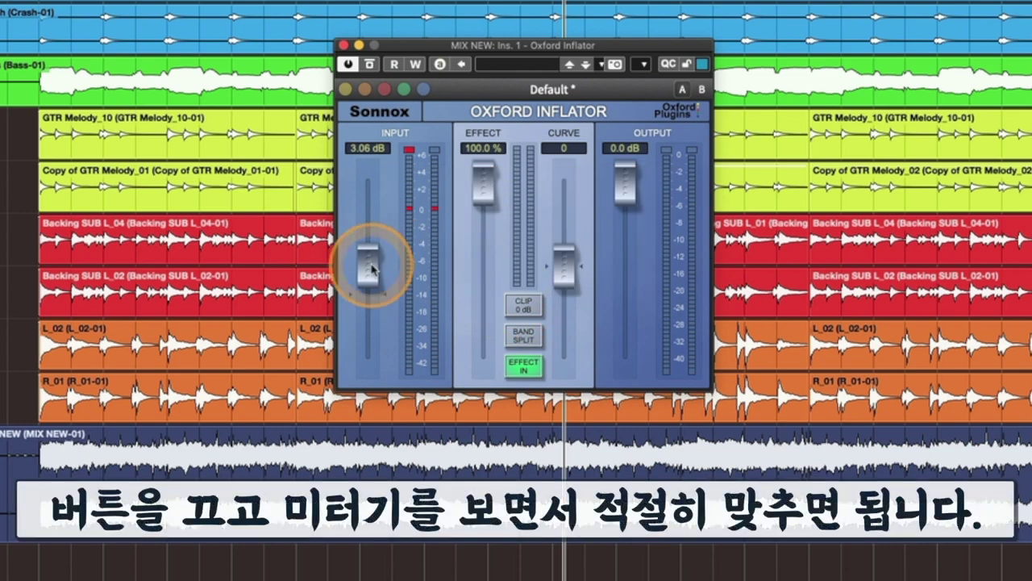
pyautogui.moveTo(374, 268); pyautogui.dragTo(370, 263)
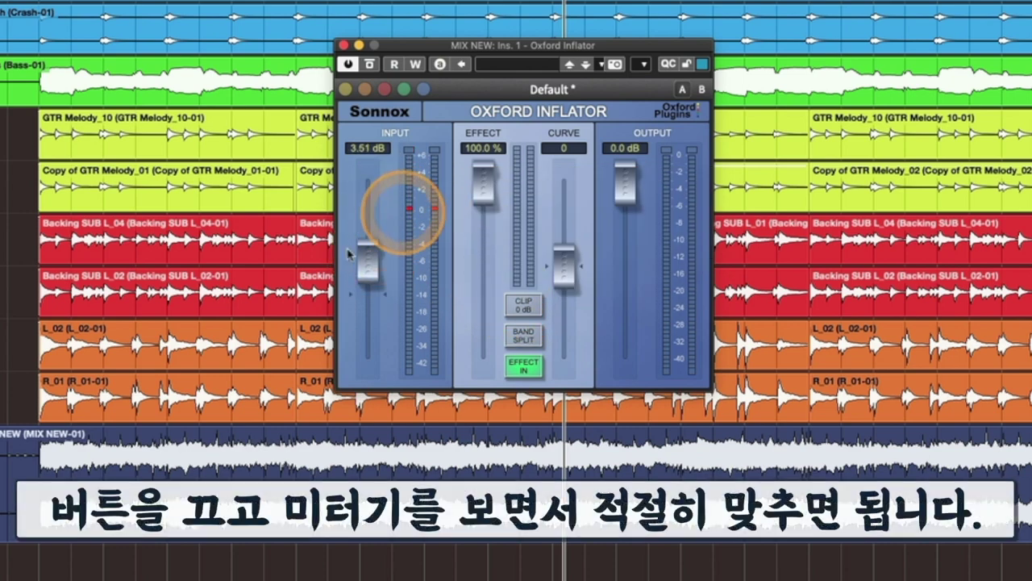
pyautogui.moveTo(376, 277); pyautogui.dragTo(379, 285)
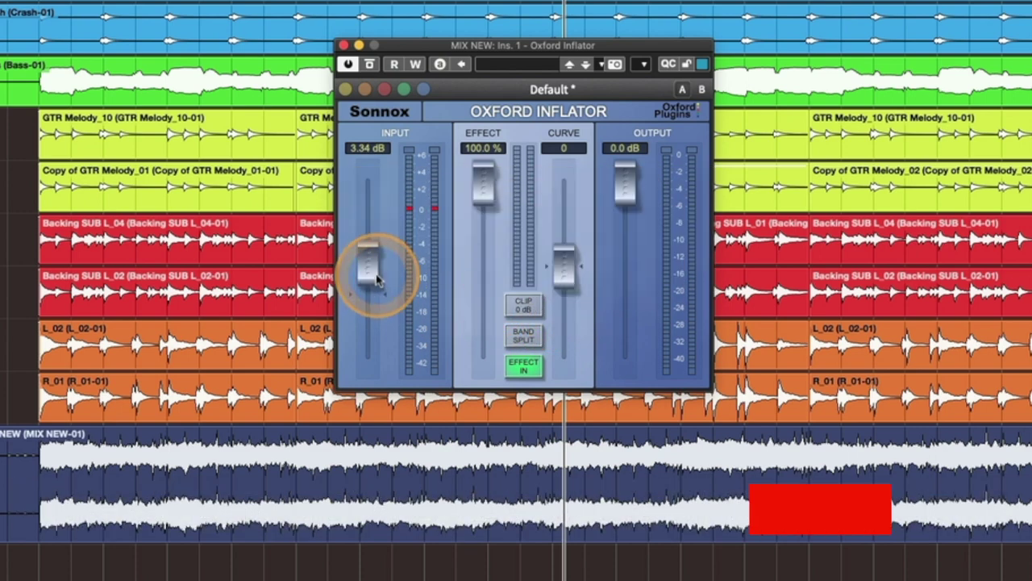
pyautogui.moveTo(376, 313); pyautogui.dragTo(407, 228)
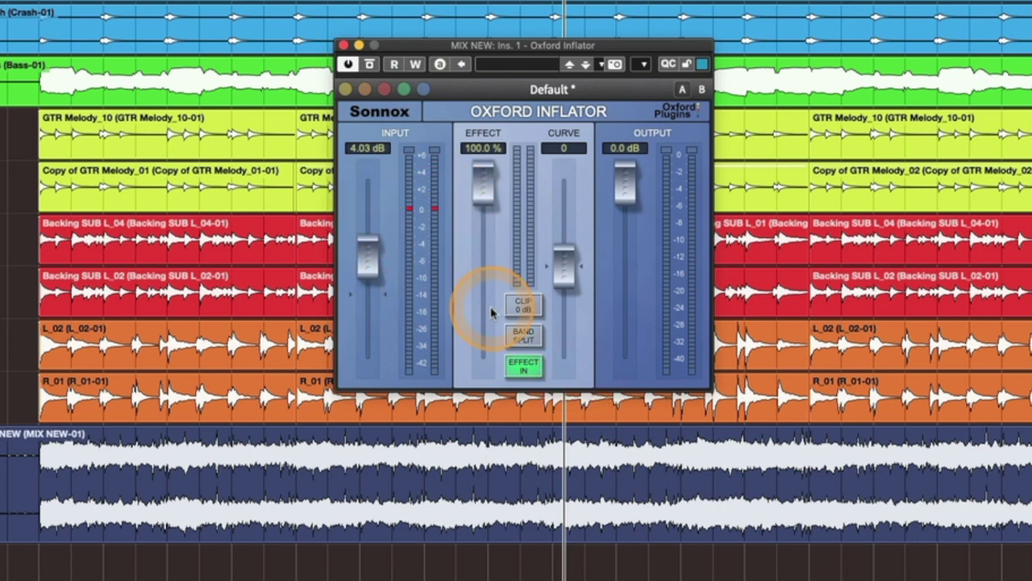
pyautogui.moveTo(360, 270); pyautogui.dragTo(380, 286)
# Switch CLIP 0 dB back on and reset the Input level to 0.0 dB.
pyautogui.click(523, 302)
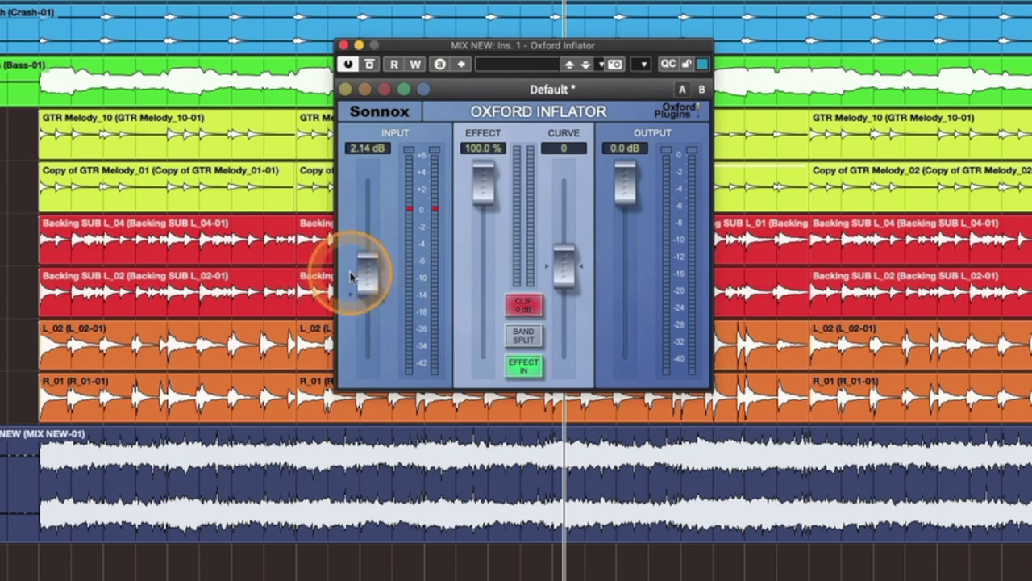
pyautogui.moveTo(361, 283); pyautogui.dragTo(364, 305)
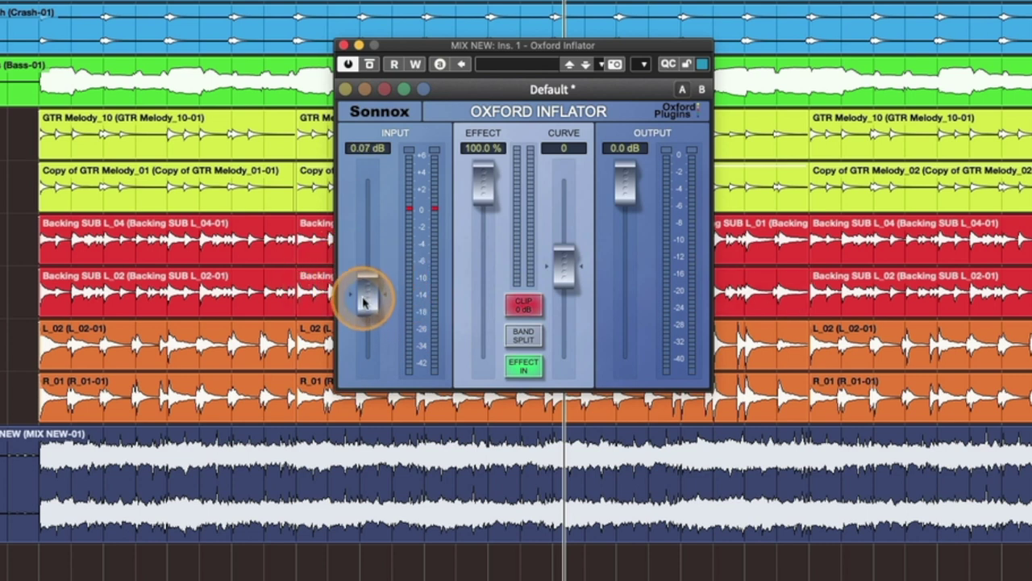
pyautogui.keyDown('alt'); pyautogui.click(363, 300); pyautogui.keyUp('alt')
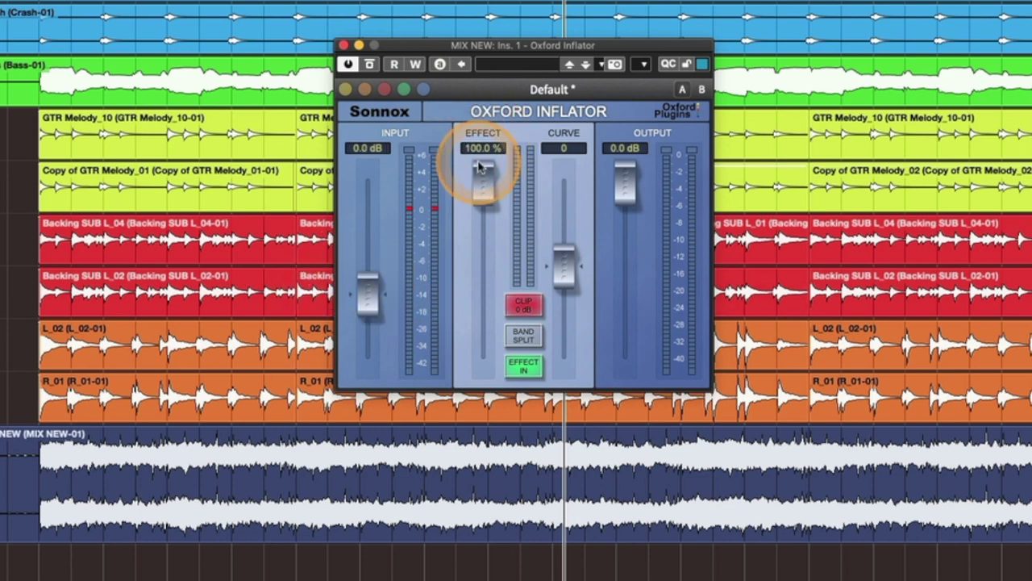
# Play the mix and raise the Inflator's Input level to 3.79 dB with the Effect at 100%.
pyautogui.moveTo(481, 166)
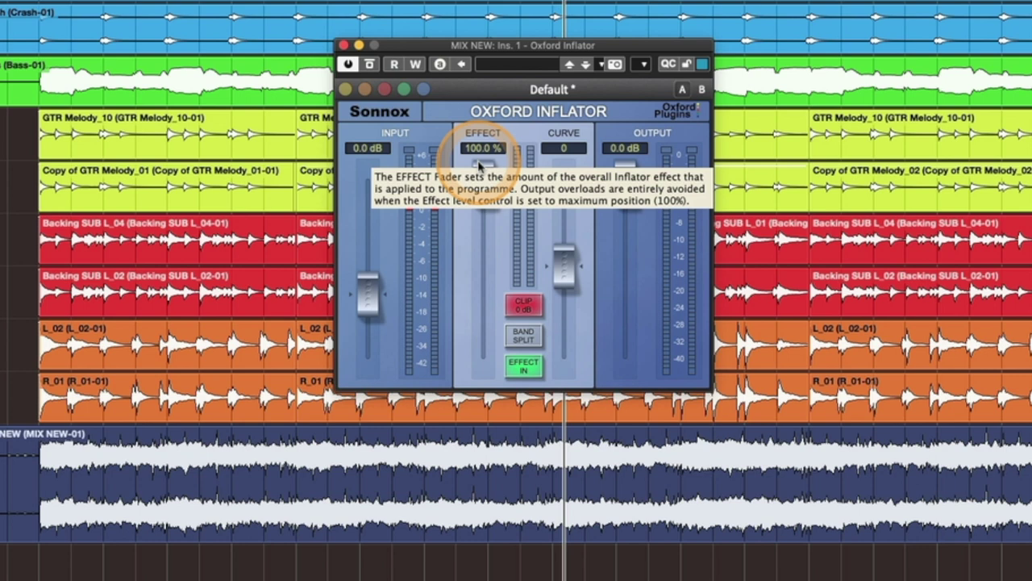
pyautogui.moveTo(369, 311); pyautogui.dragTo(371, 300)
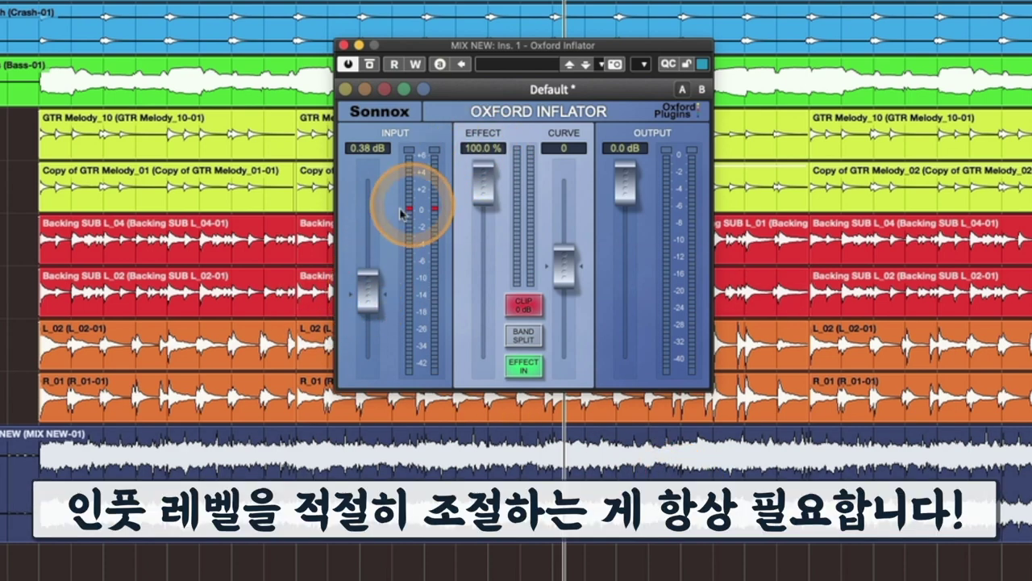
pyautogui.press('space')
pyautogui.moveTo(368, 295); pyautogui.dragTo(367, 266)
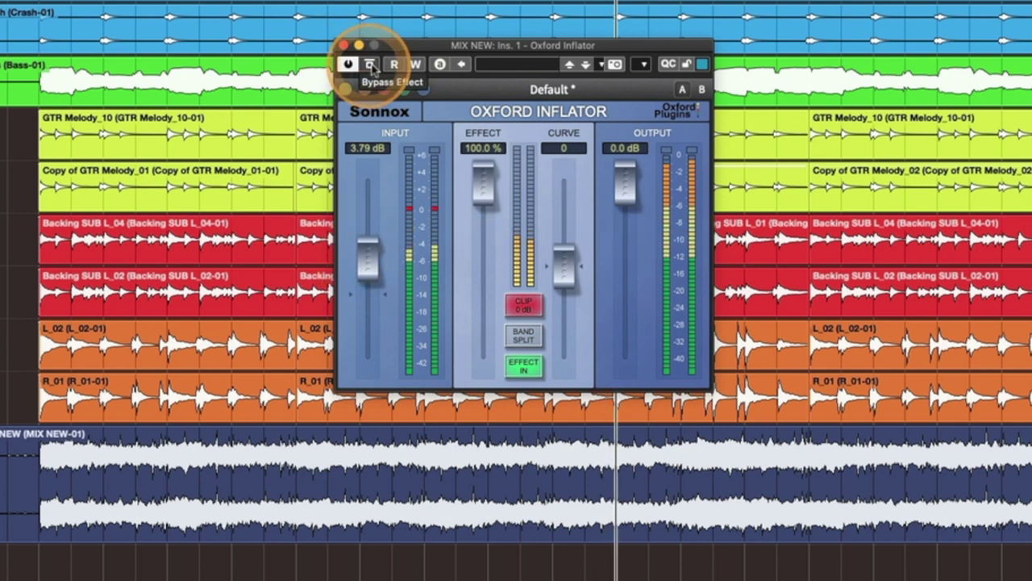
# Compare the playing mix with the plug-in bypassed and active, and lower the Input level to 3.57 dB.
pyautogui.click(370, 65)
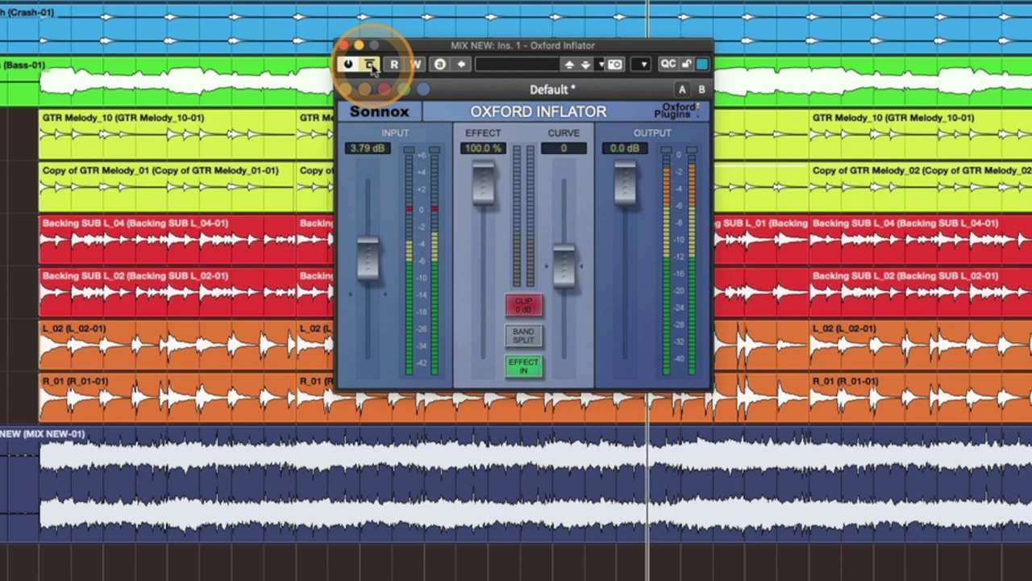
pyautogui.click(371, 66)
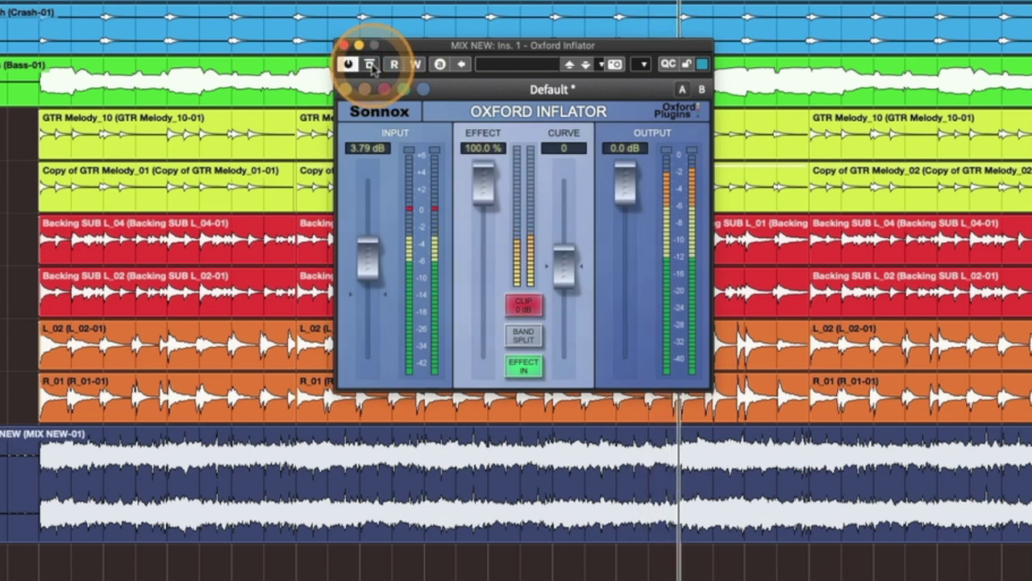
pyautogui.click(371, 66)
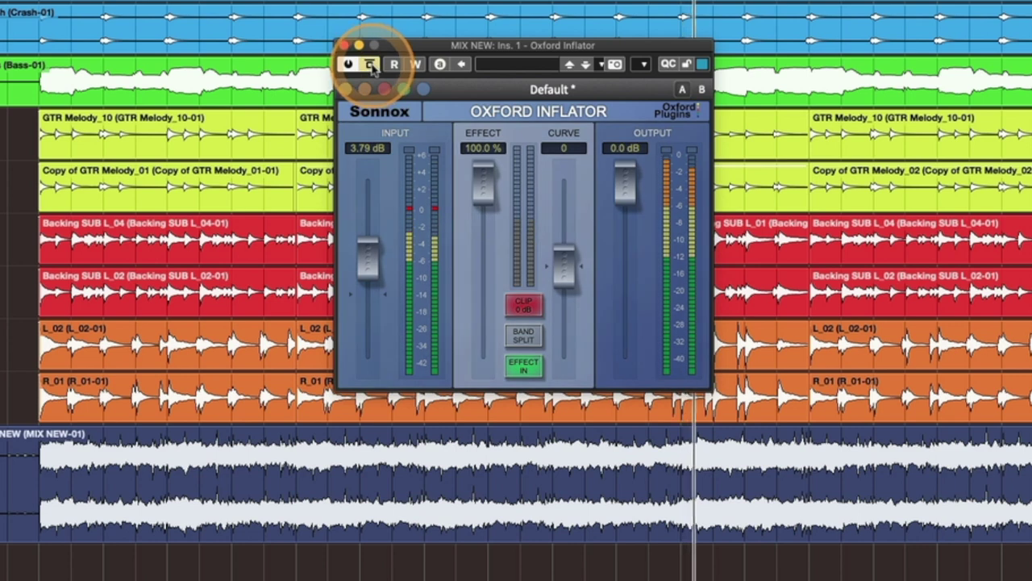
pyautogui.click(371, 66)
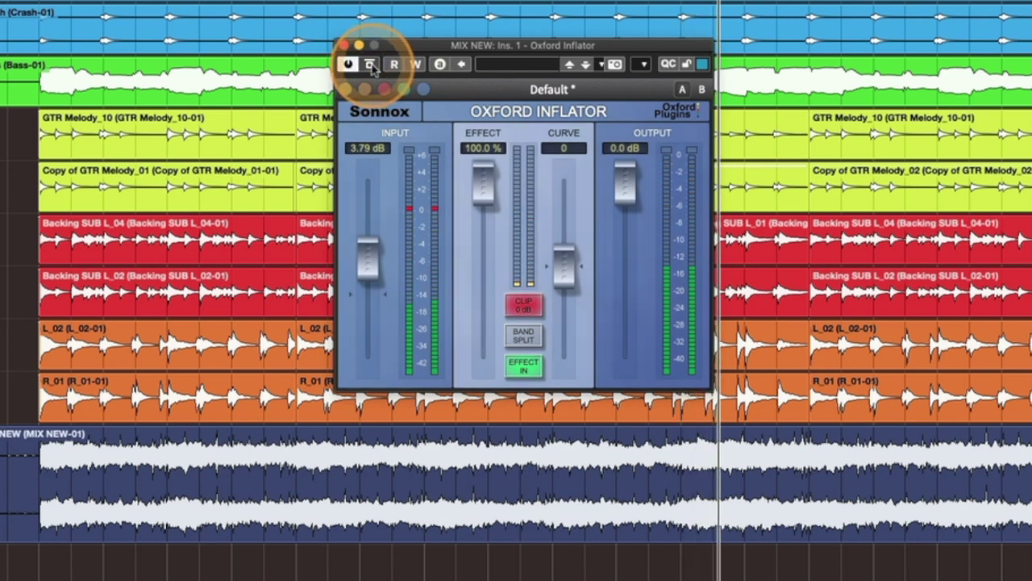
pyautogui.moveTo(372, 264); pyautogui.dragTo(379, 270)
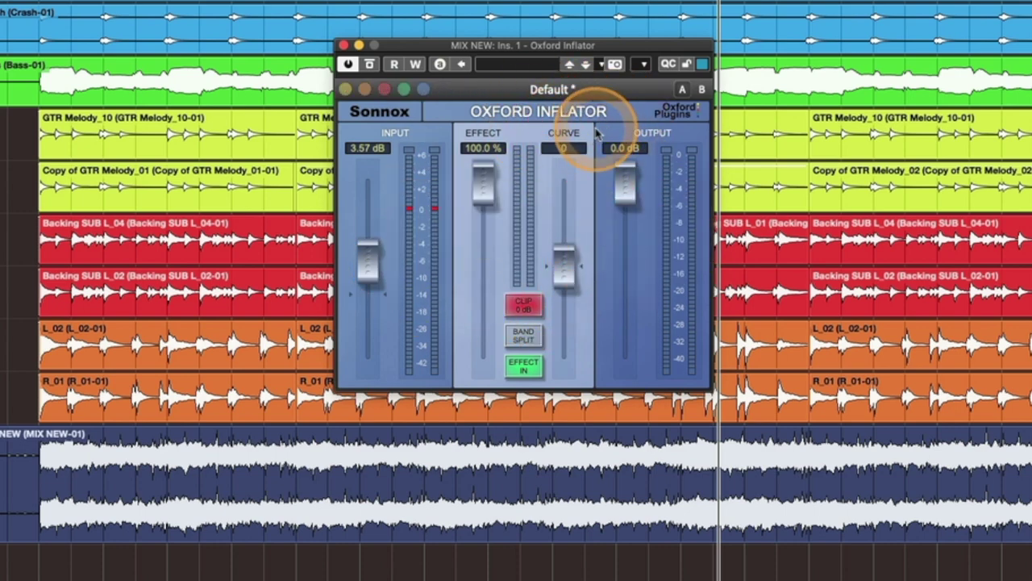
# Switch the Inflator process off with EFFECT IN and turn it back on.
pyautogui.moveTo(534, 342)
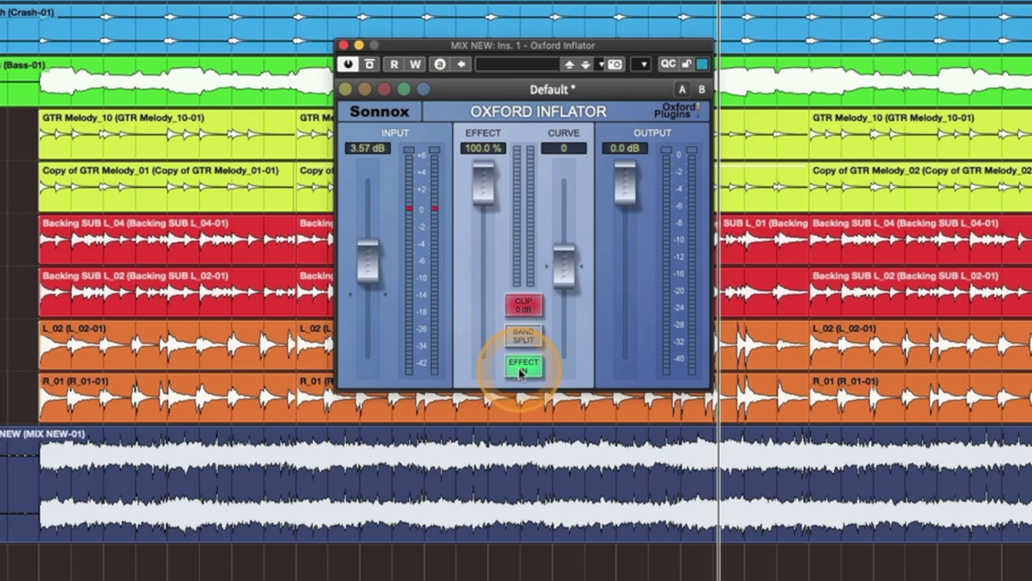
pyautogui.click(517, 367)
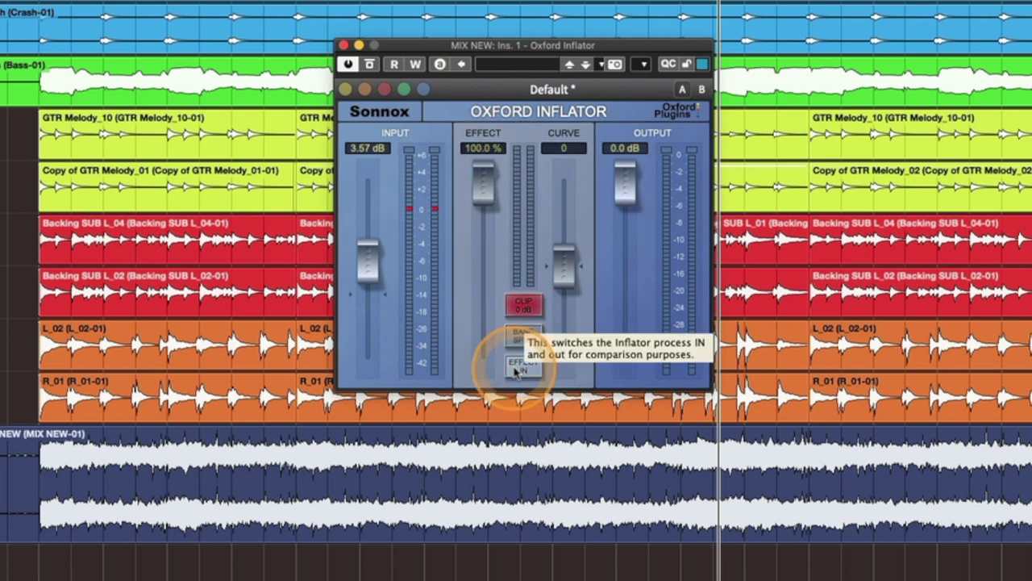
pyautogui.click(517, 370)
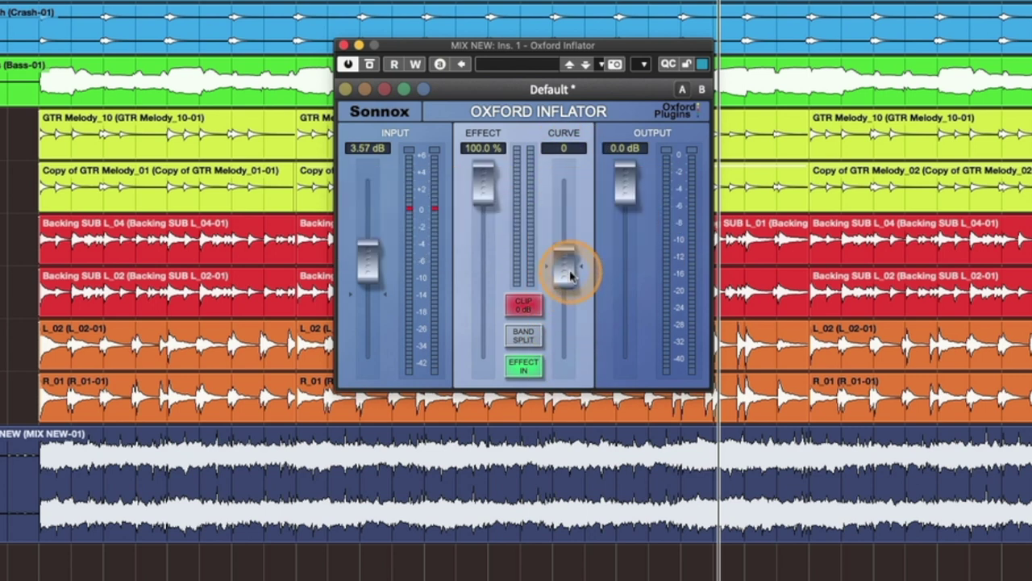
# Try the Curve fader upward to 33.4, return it to 0.1, and lower it to -42.0.
pyautogui.moveTo(571, 275); pyautogui.dragTo(559, 258)
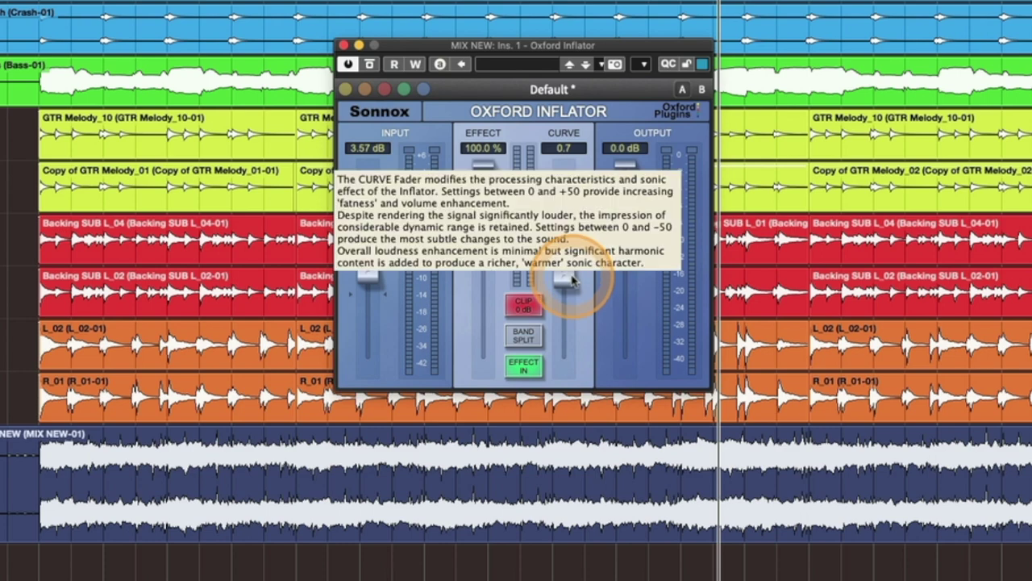
pyautogui.moveTo(565, 276); pyautogui.dragTo(565, 208)
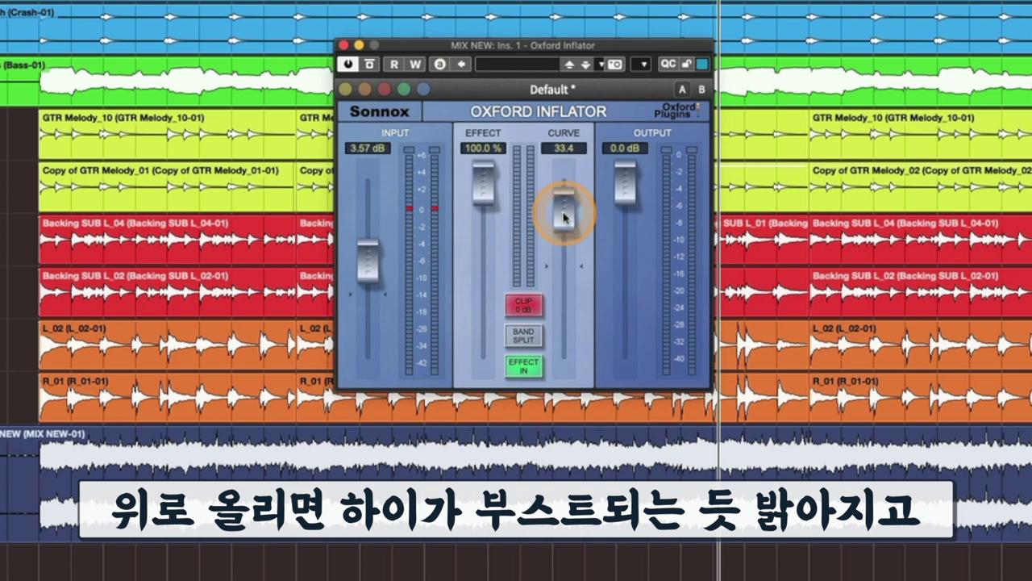
pyautogui.moveTo(564, 216); pyautogui.dragTo(564, 288)
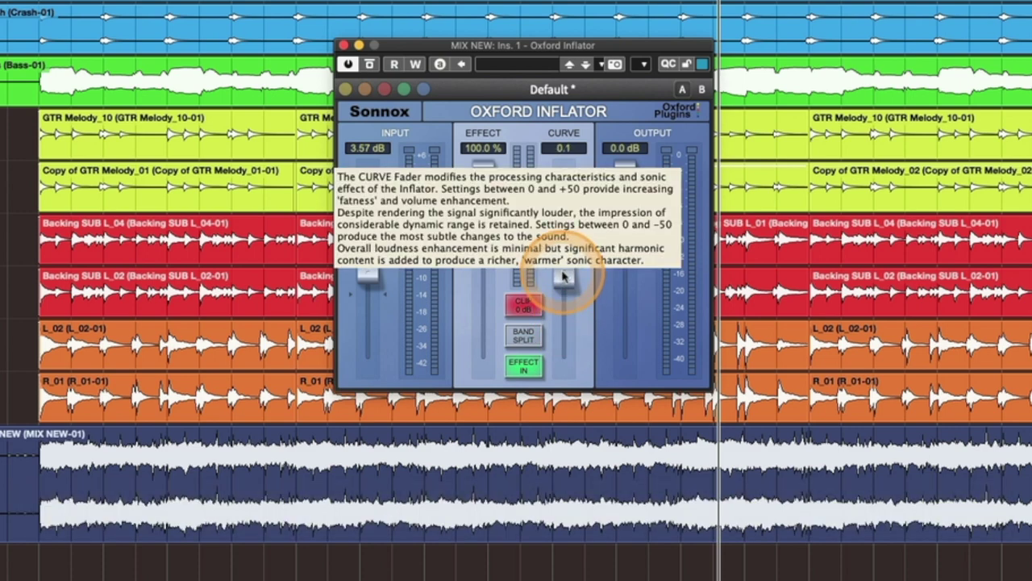
pyautogui.moveTo(563, 276); pyautogui.dragTo(571, 346)
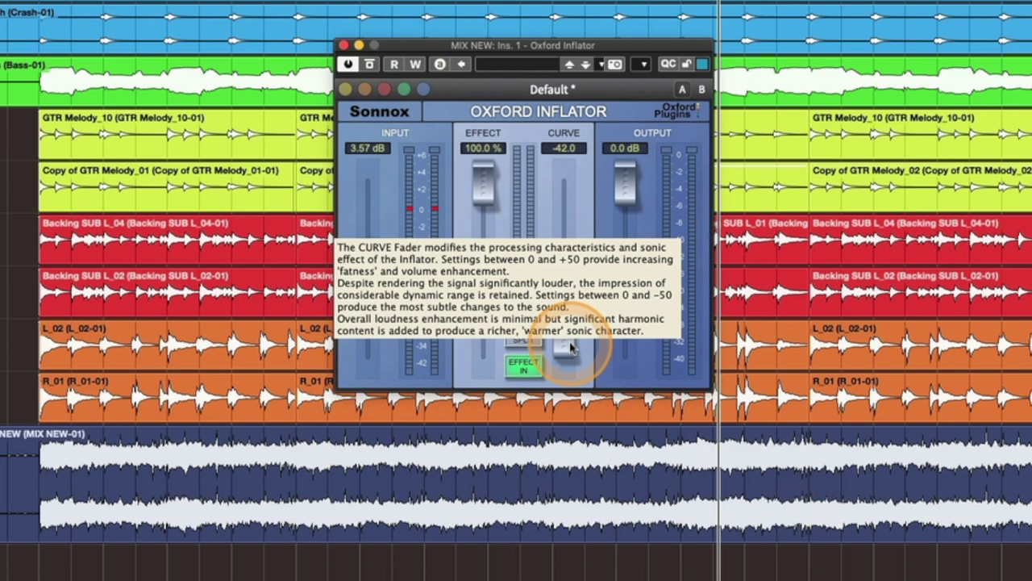
# Raise the Curve to 28.6, try settings around 30, and push it up to 47.5.
pyautogui.moveTo(570, 347); pyautogui.dragTo(562, 221)
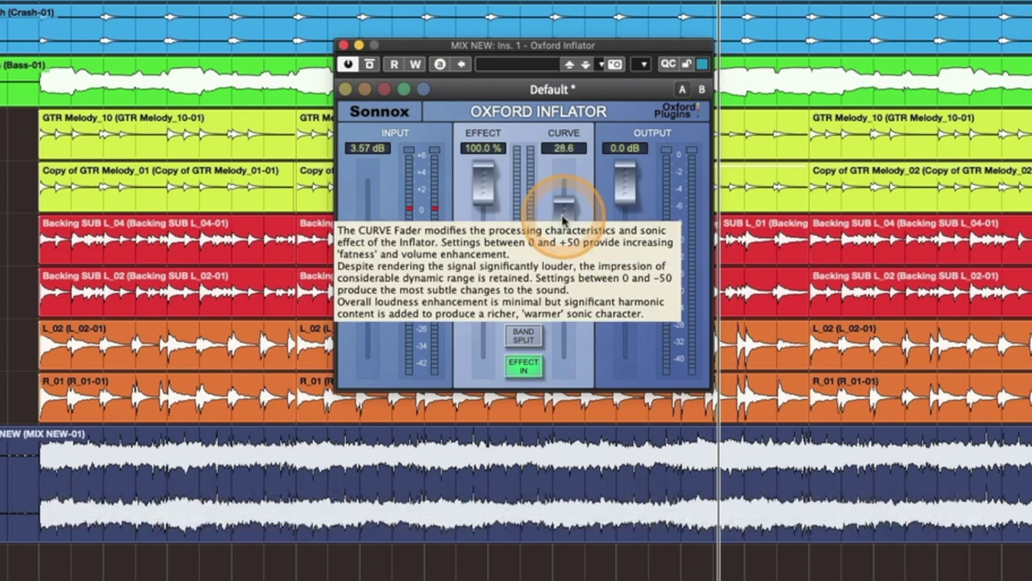
pyautogui.moveTo(563, 219); pyautogui.dragTo(563, 212)
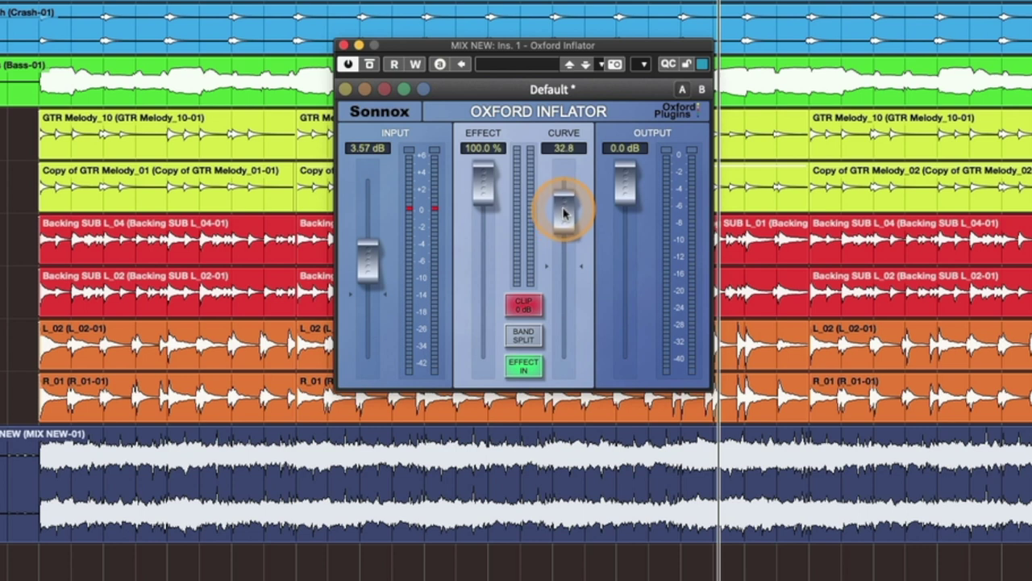
pyautogui.moveTo(563, 212); pyautogui.dragTo(564, 215)
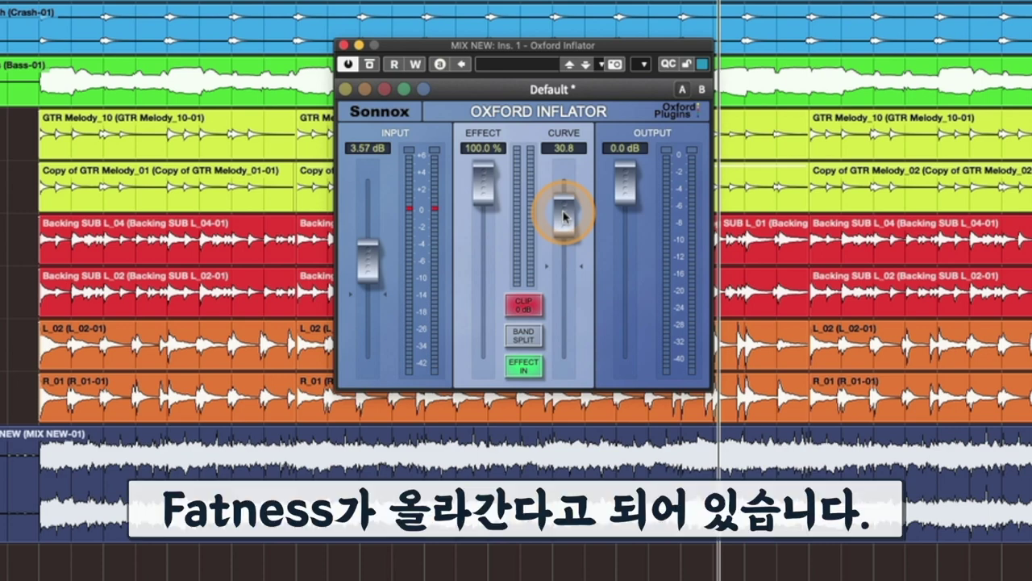
pyautogui.moveTo(563, 215); pyautogui.dragTo(567, 186)
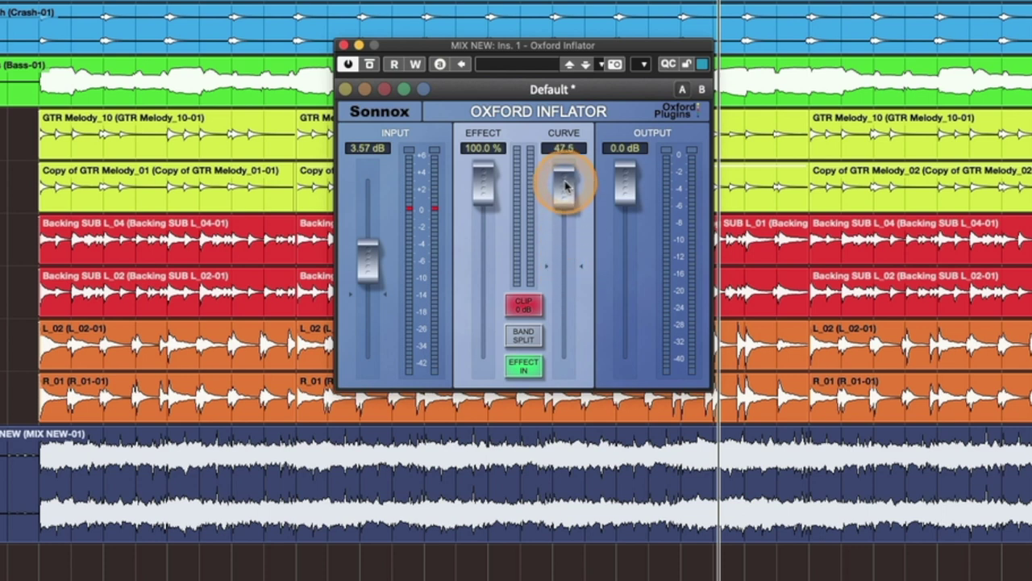
# Lower the Curve to -27.5, bring it back to -0.4, and try the Output fader, leaving it at 0.0 dB.
pyautogui.moveTo(565, 185); pyautogui.dragTo(570, 321)
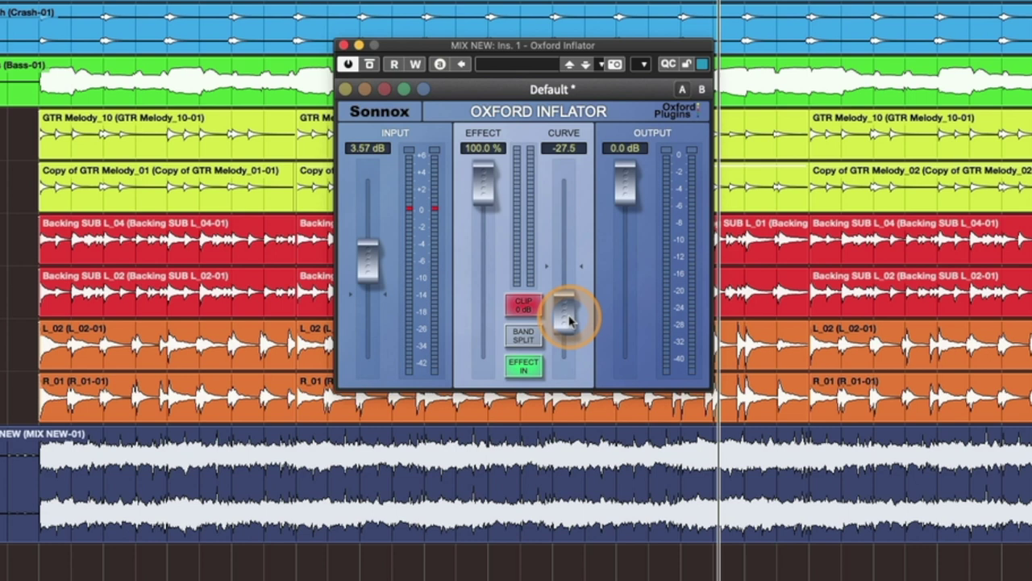
pyautogui.moveTo(570, 321); pyautogui.dragTo(571, 272)
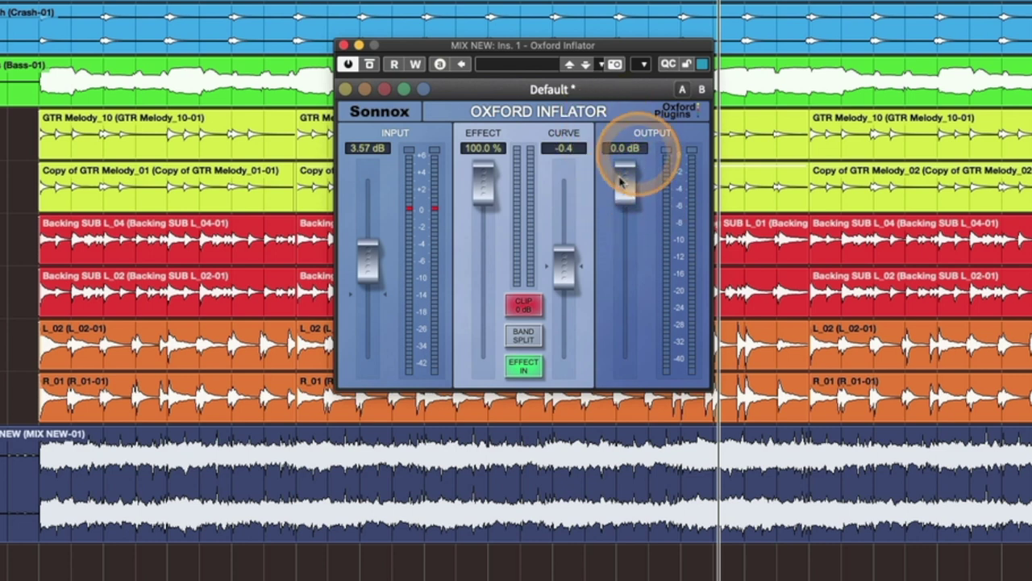
pyautogui.moveTo(621, 182); pyautogui.dragTo(632, 144)
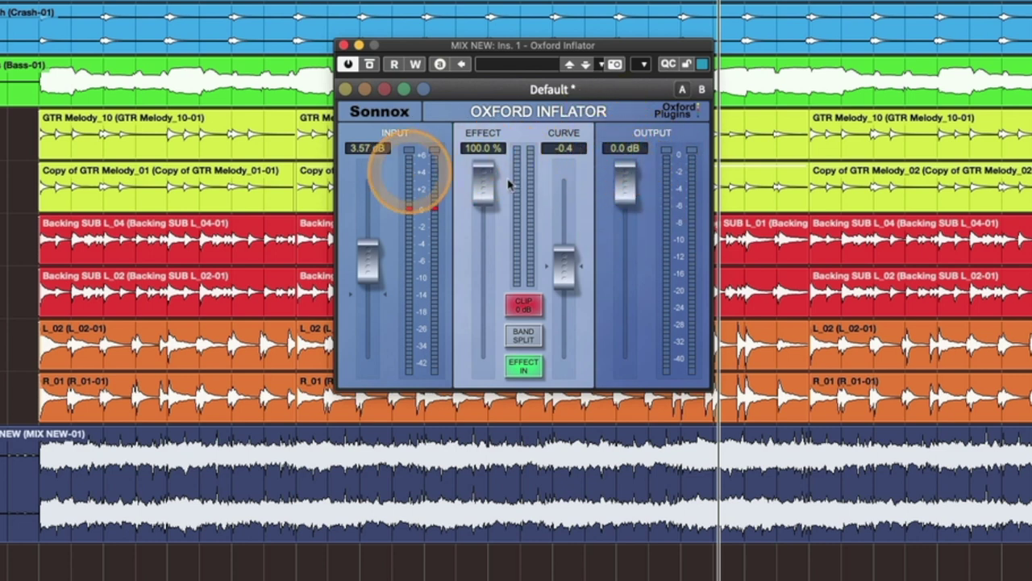
# Try the Input at 4.19 dB with the Effect at 100.0 %, lower it to 2.63 dB, and nudge the Curve to 0.2.
pyautogui.moveTo(487, 141)
pyautogui.mouseDown()
pyautogui.moveTo(484, 196)
pyautogui.moveTo(484, 161)
pyautogui.mouseUp()
pyautogui.moveTo(368, 258); pyautogui.dragTo(393, 234)
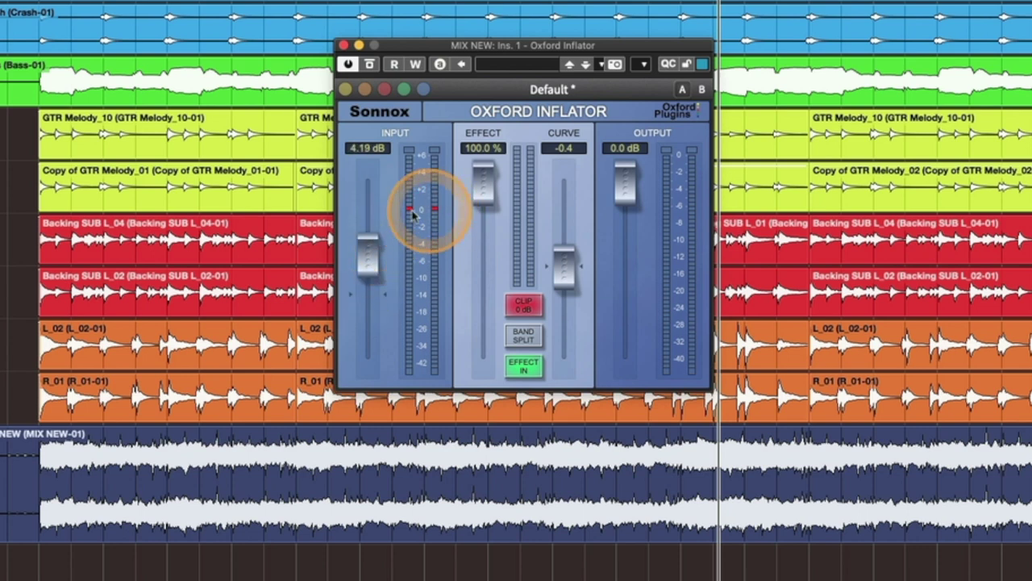
pyautogui.moveTo(571, 276)
pyautogui.mouseDown()
pyautogui.moveTo(568, 242)
pyautogui.moveTo(567, 299)
pyautogui.moveTo(568, 252)
pyautogui.moveTo(571, 277)
pyautogui.moveTo(565, 269)
pyautogui.mouseUp()
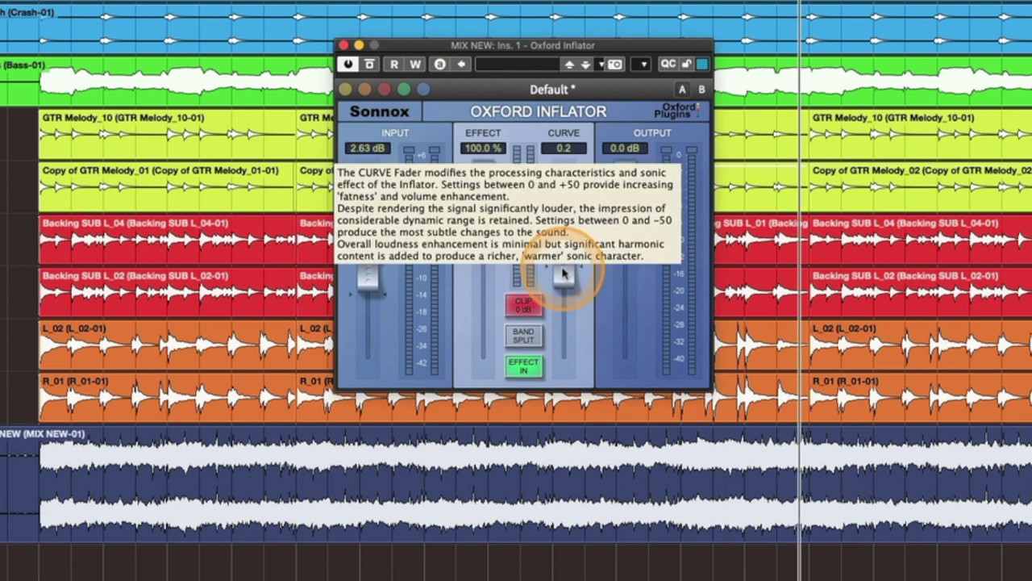
pyautogui.click(556, 147)
pyautogui.click(569, 270)
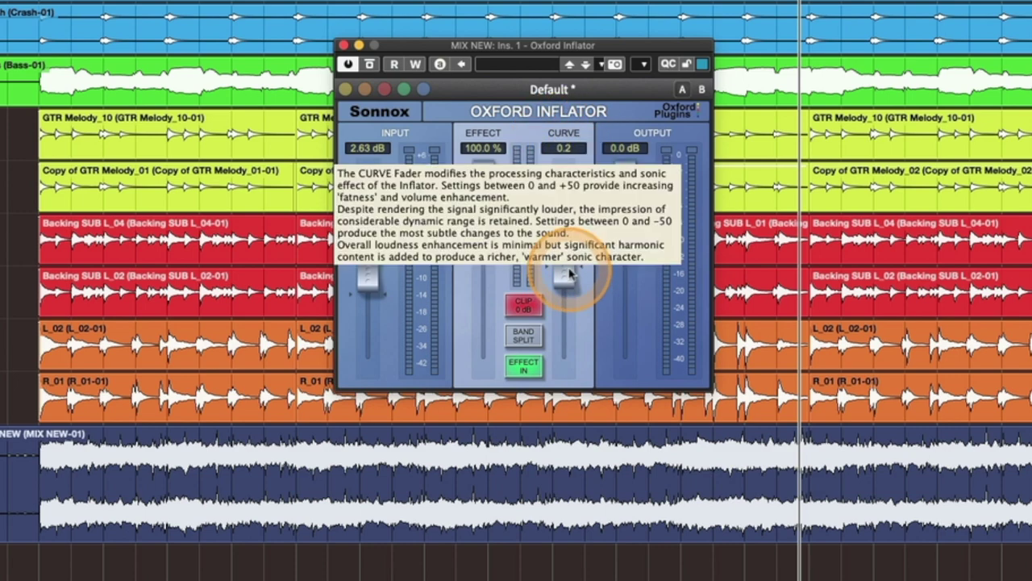
pyautogui.click(687, 284)
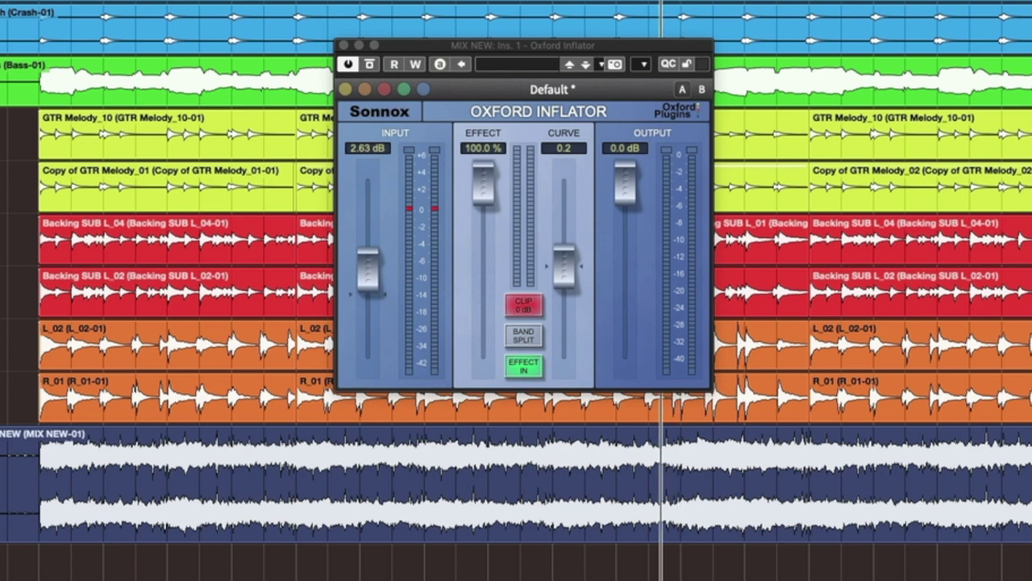
# Play the mix while lowering the Curve fully to -50.0 and bringing it back to -0.5.
pyautogui.click(795, 346)
pyautogui.press('space')
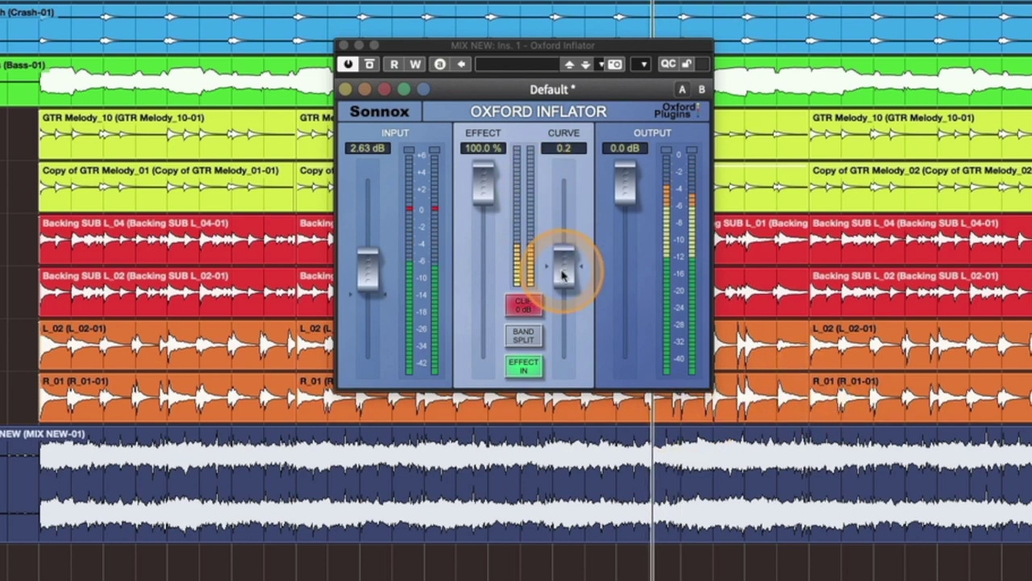
pyautogui.moveTo(563, 276); pyautogui.dragTo(571, 365)
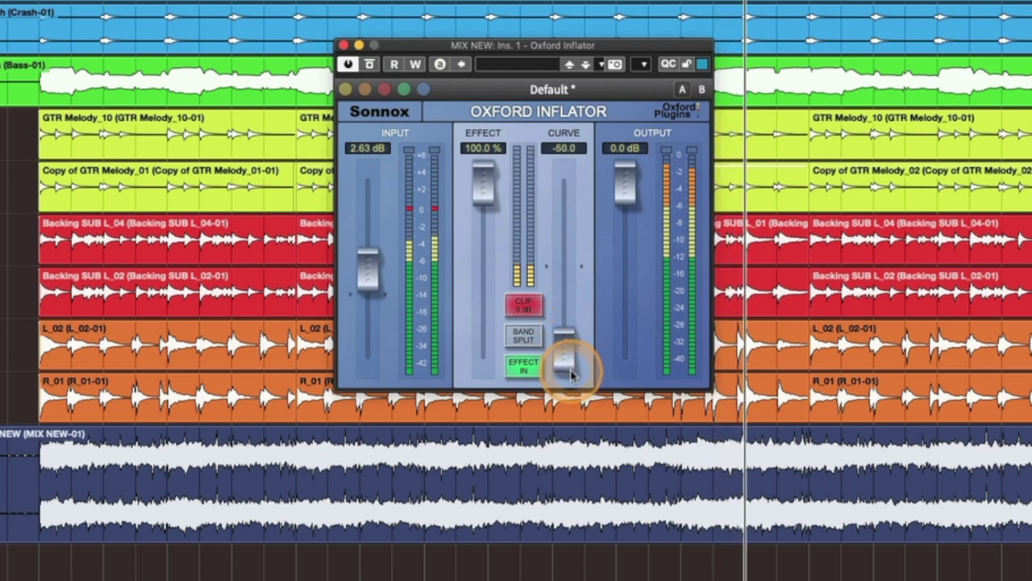
pyautogui.moveTo(571, 373); pyautogui.dragTo(569, 279)
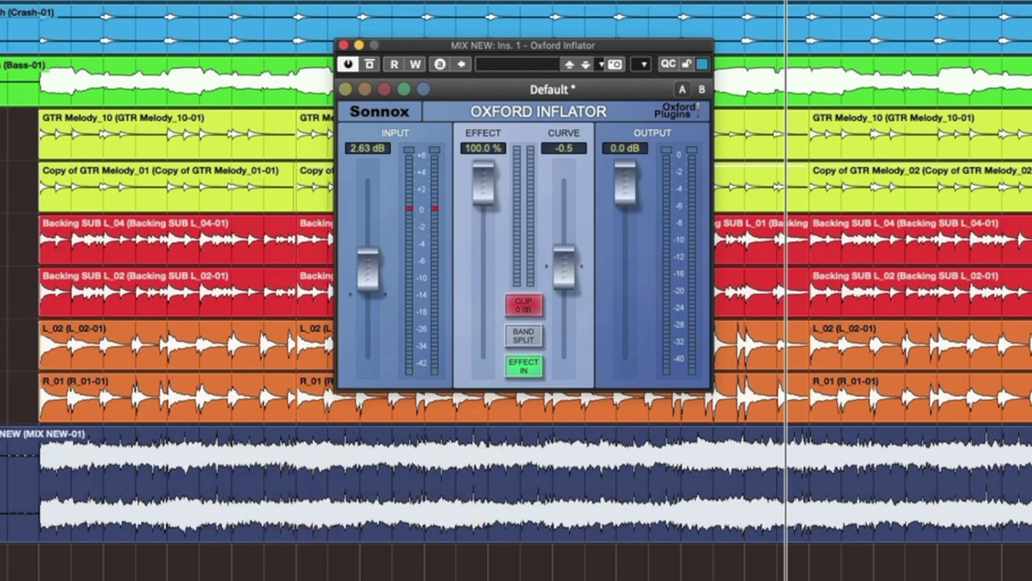
# Nudge the Curve around its centre through -0.6, 1.3 and -0.3, leaving it at -1.0.
pyautogui.moveTo(566, 268)
pyautogui.mouseDown()
pyautogui.moveTo(565, 327)
pyautogui.moveTo(564, 219)
pyautogui.moveTo(564, 290)
pyautogui.moveTo(564, 231)
pyautogui.moveTo(563, 287)
pyautogui.moveTo(566, 275)
pyautogui.mouseUp()
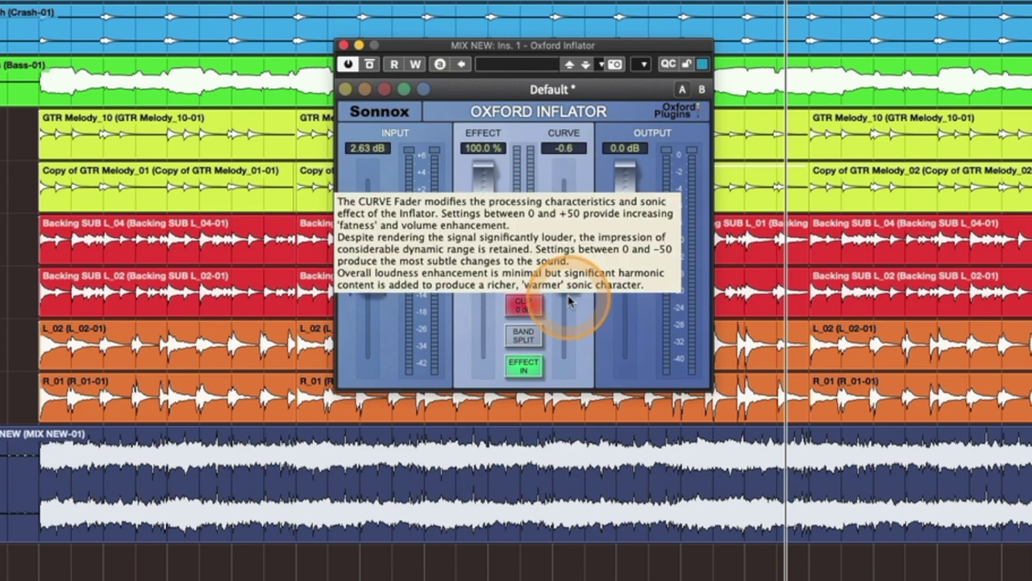
pyautogui.moveTo(569, 300)
pyautogui.mouseDown()
pyautogui.moveTo(562, 242)
pyautogui.moveTo(565, 284)
pyautogui.mouseUp()
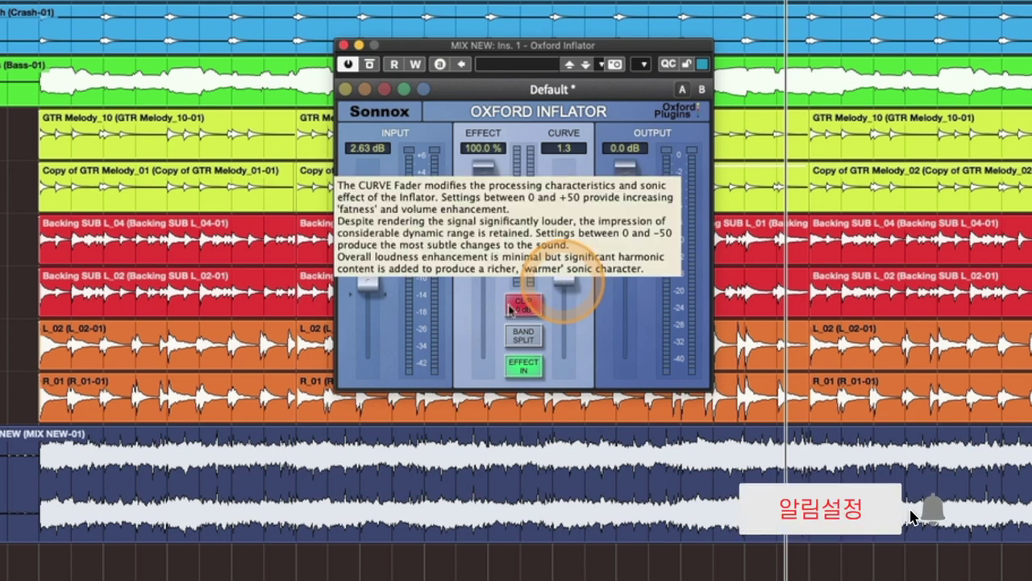
pyautogui.moveTo(566, 280); pyautogui.dragTo(567, 277)
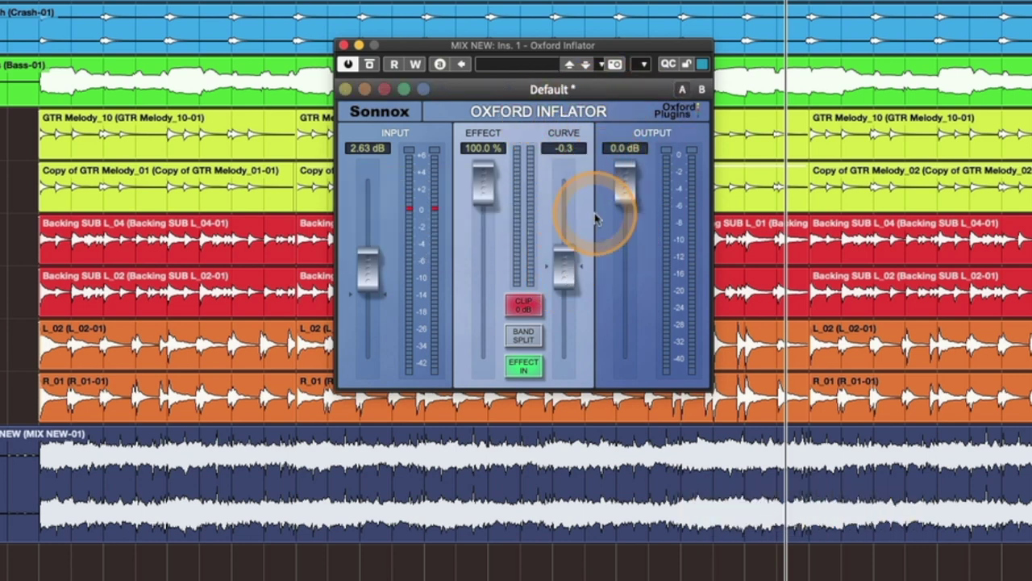
pyautogui.moveTo(564, 268); pyautogui.dragTo(562, 282)
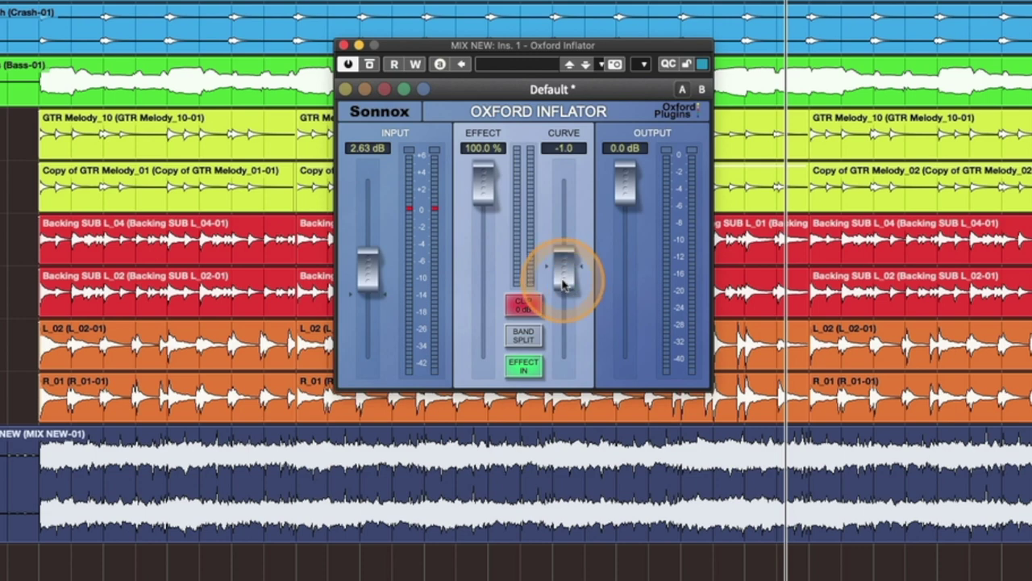
pyautogui.moveTo(564, 284)
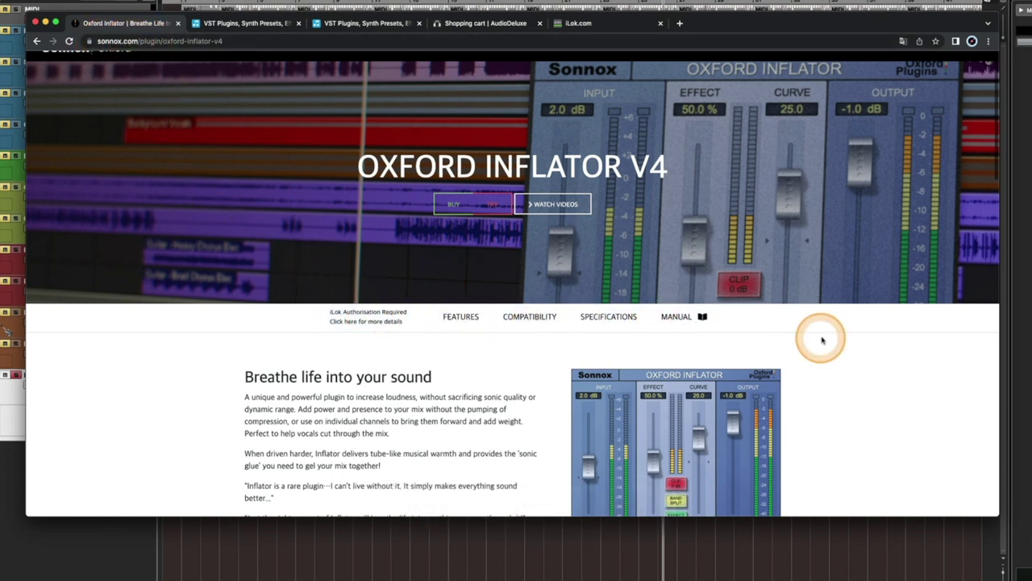
# Switch to the browser, open the Oxford Inflator User Guide from the product page, and skim its Introduction and Input Clipping sections.
pyautogui.scroll(-1, 845, 340)
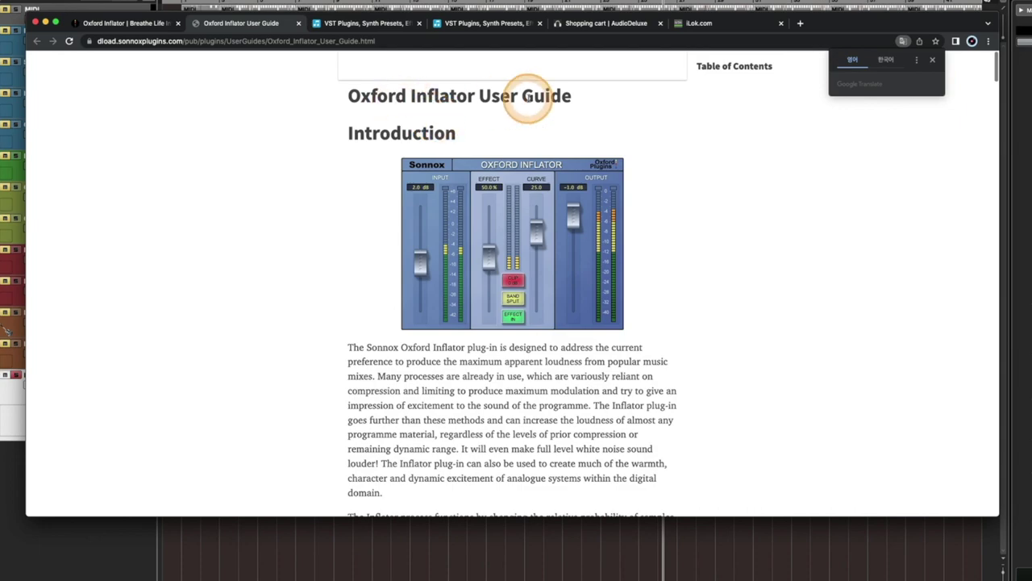
pyautogui.scroll(-10, 604, 294)
pyautogui.scroll(-2, 605, 294)
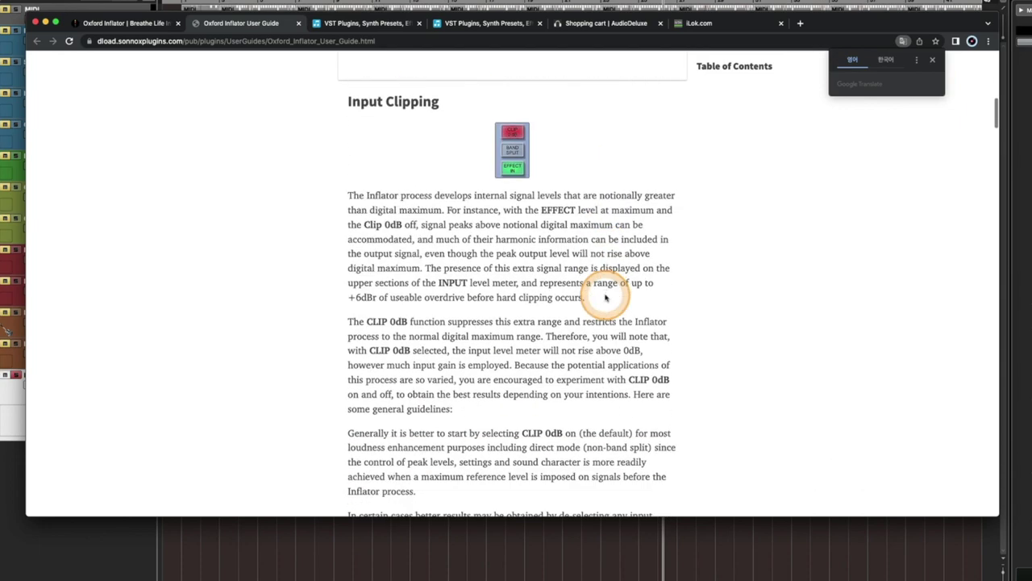
pyautogui.scroll(10, 603, 293)
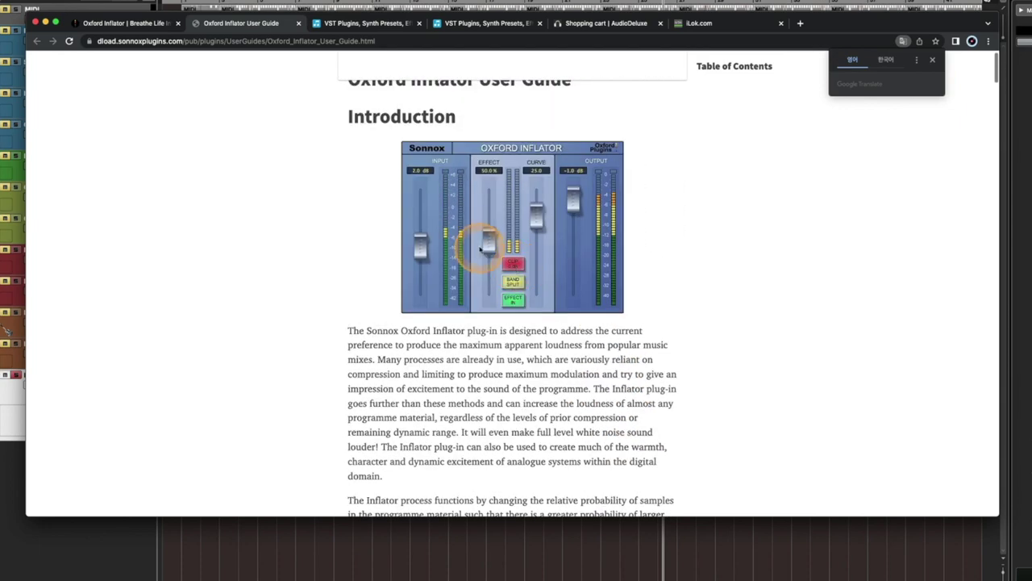
pyautogui.scroll(-1, 706, 328)
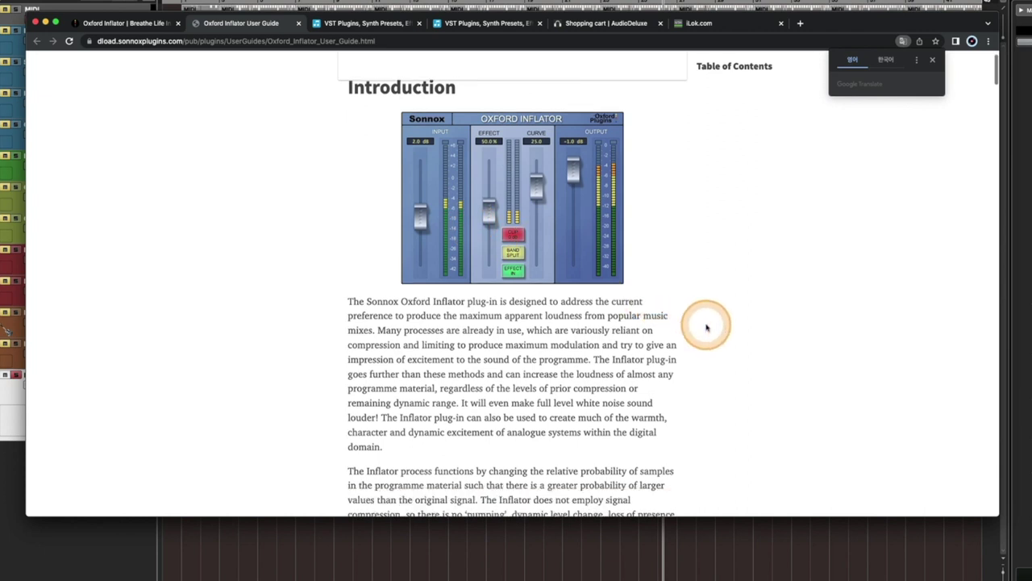
pyautogui.scroll(-10, 707, 328)
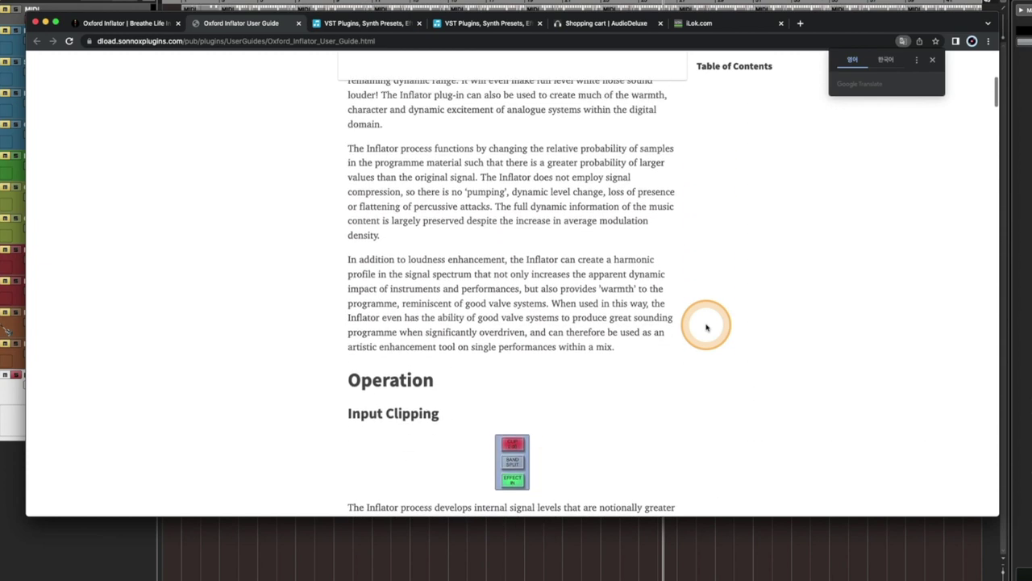
pyautogui.scroll(7, 707, 328)
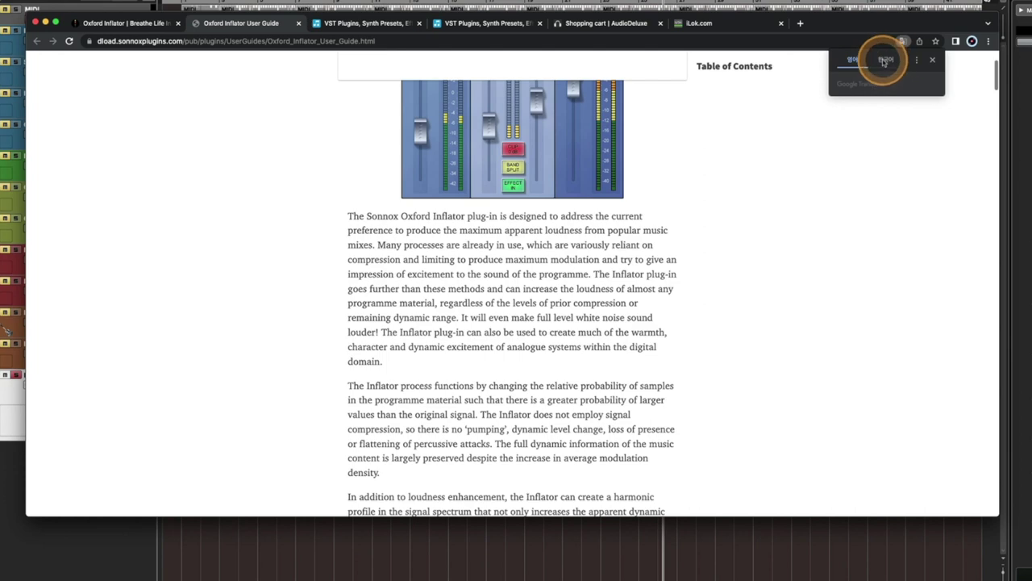
# Translate the user guide into Korean and skim its CLIP 0dB guidance, then return to the Oxford Inflator V4 product page.
pyautogui.click(884, 61)
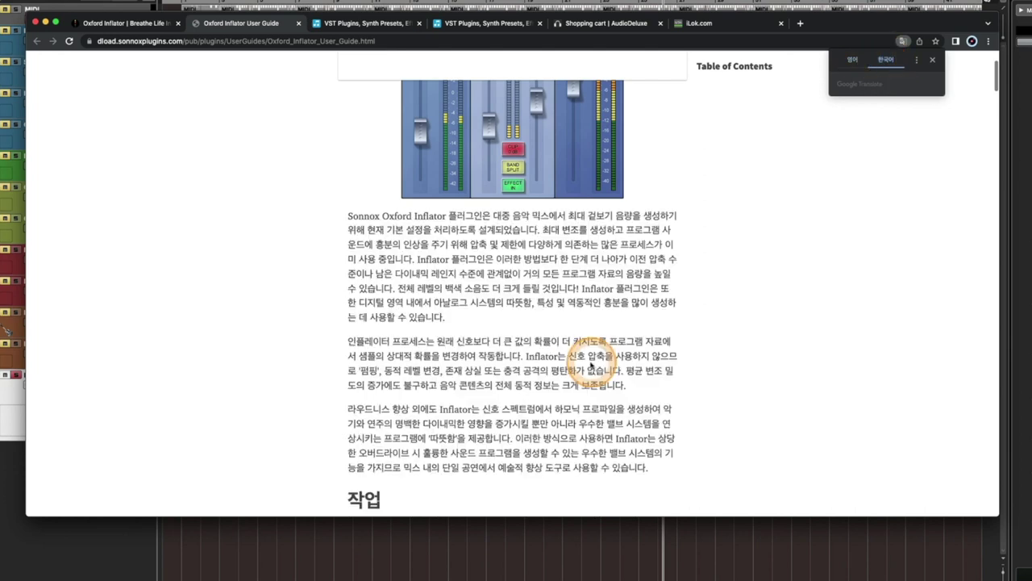
pyautogui.scroll(-3, 528, 274)
pyautogui.scroll(4, 528, 275)
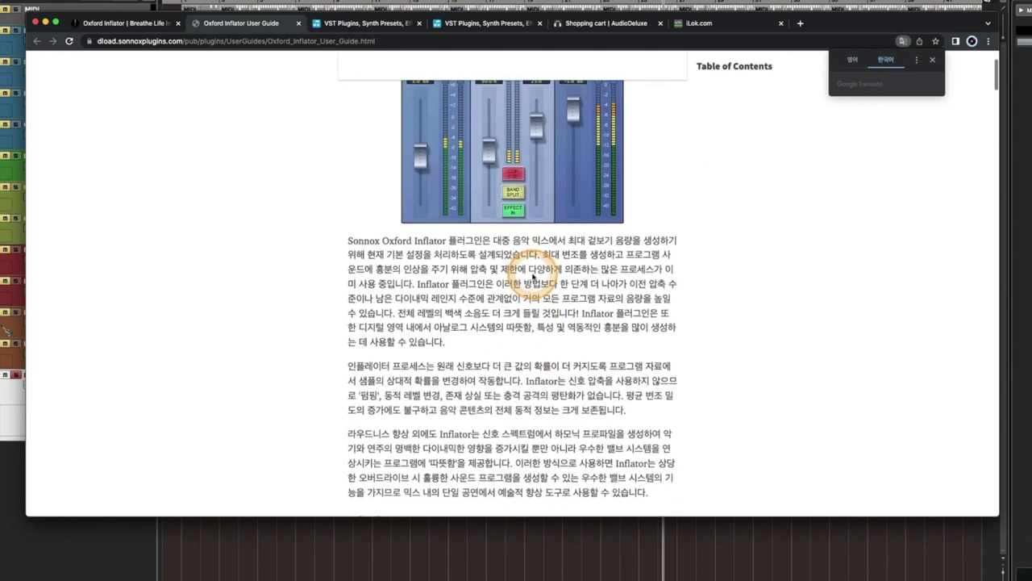
pyautogui.scroll(-10, 532, 277)
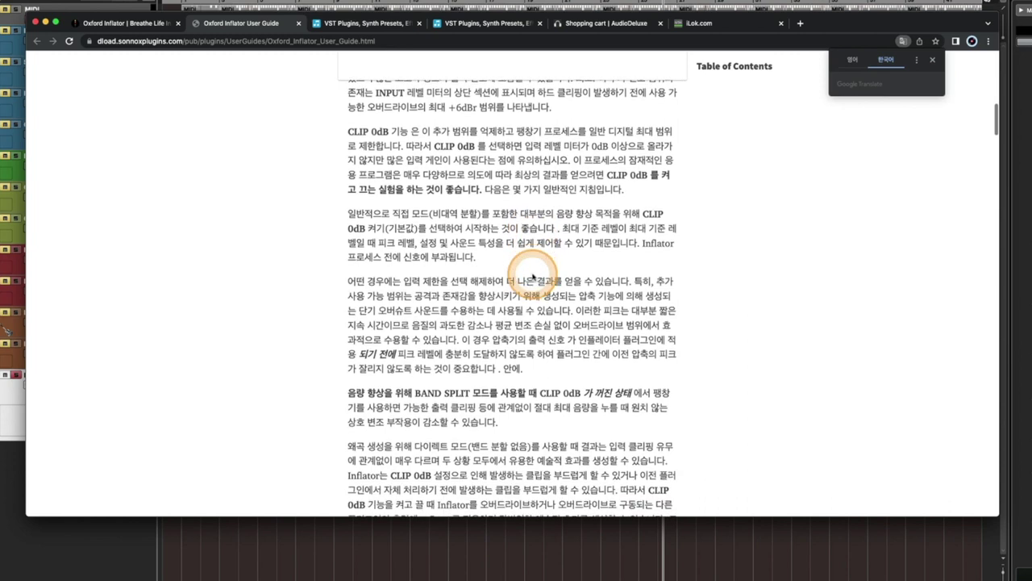
pyautogui.scroll(-6, 533, 277)
pyautogui.scroll(10, 532, 277)
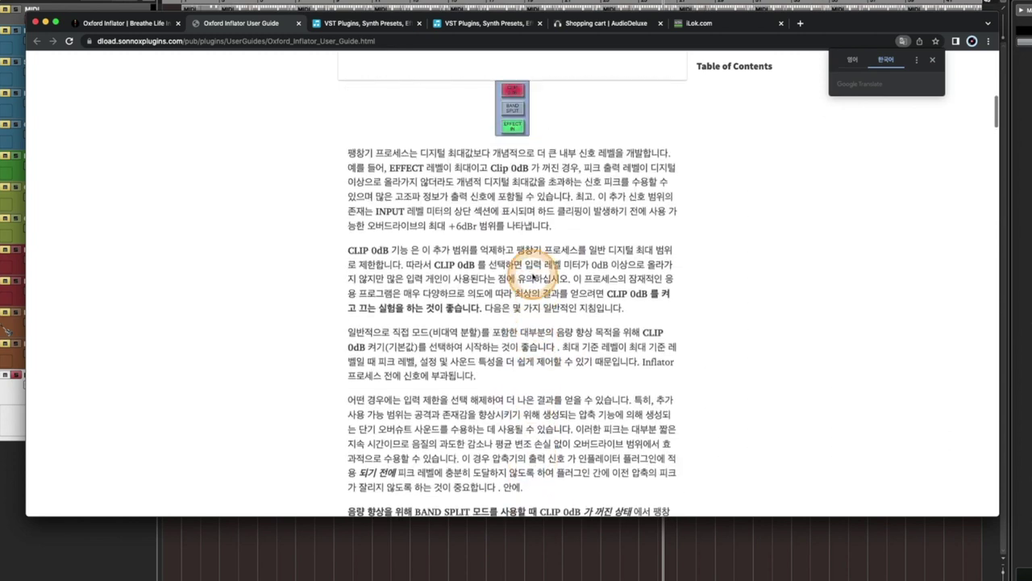
pyautogui.scroll(8, 564, 274)
pyautogui.hotkey('ctrl', 'shift', 'Tab')
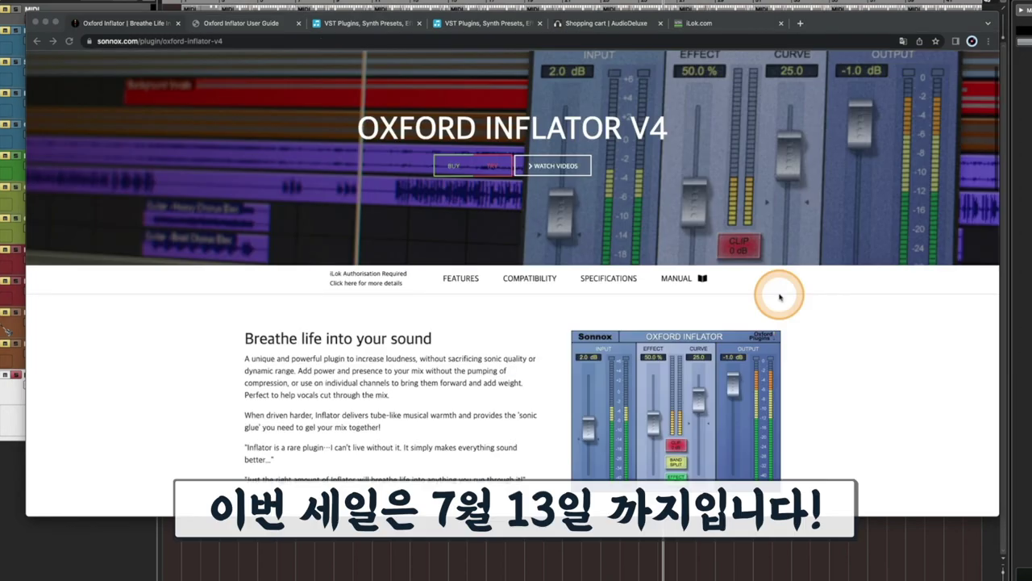